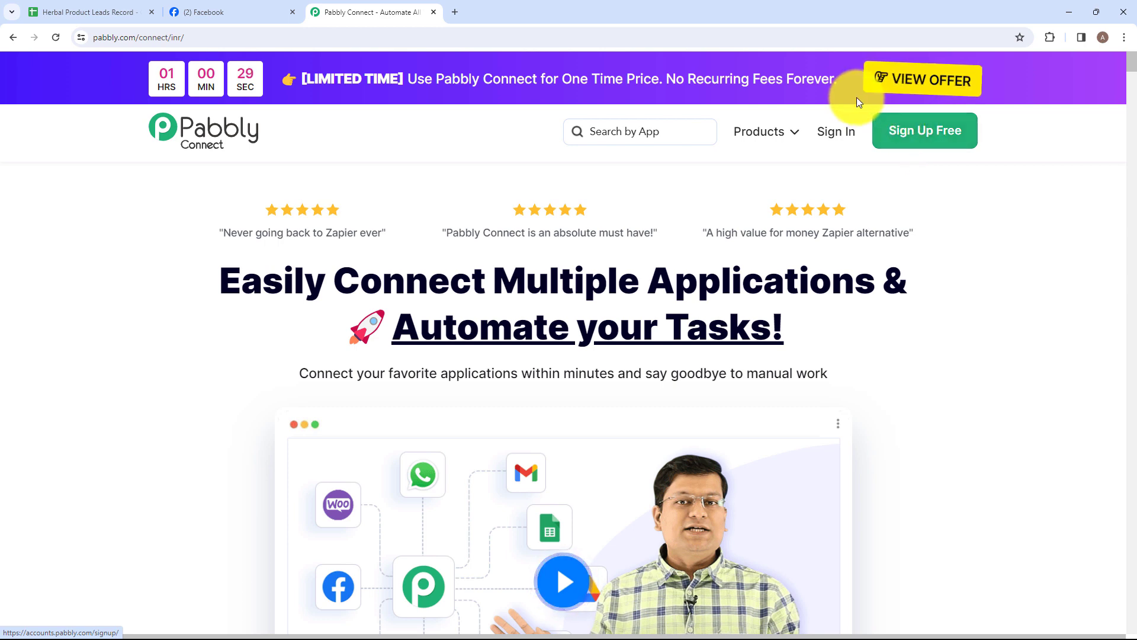
Sign in to Pabbly with the suggested Google account and open the Pabbly Connect dashboard.
left_click(840, 133)
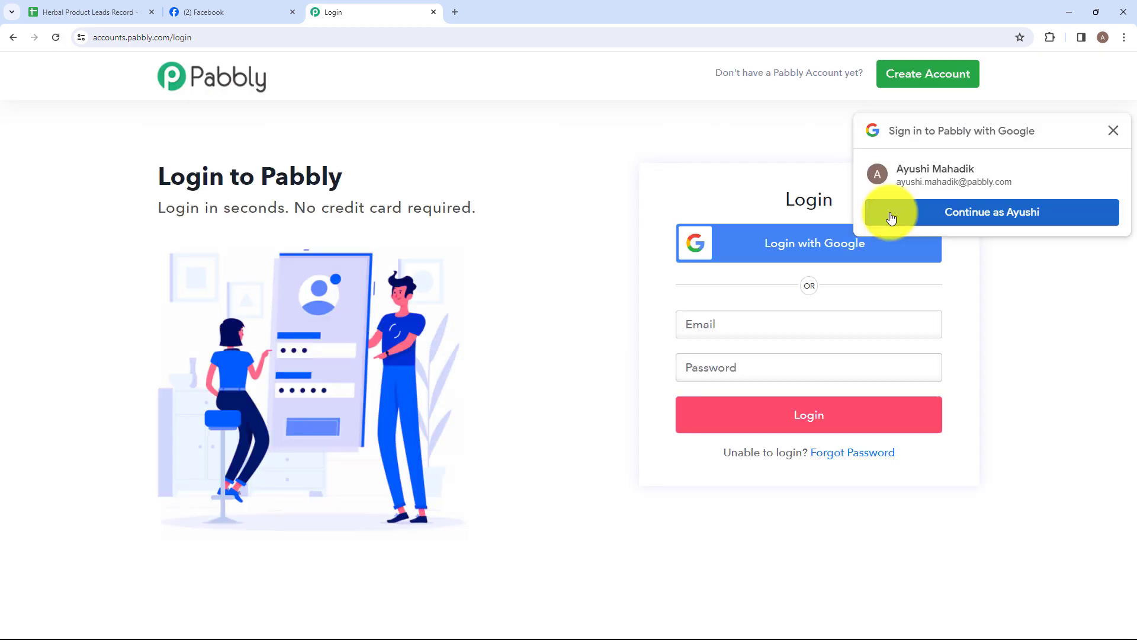
left_click(892, 210)
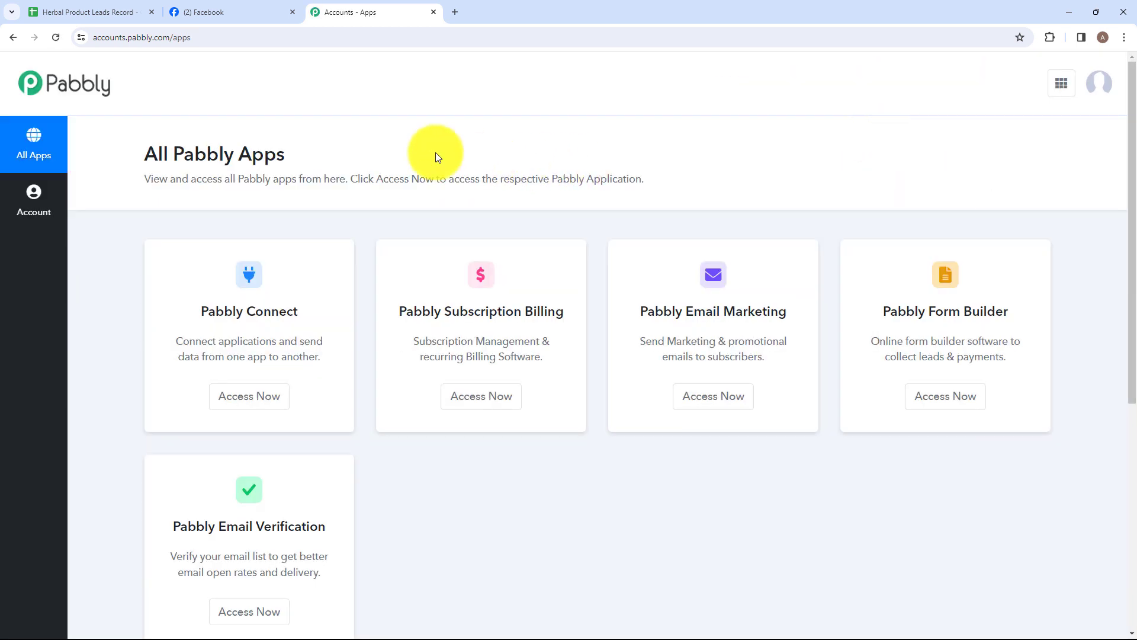
left_click_drag(148, 154, 317, 154)
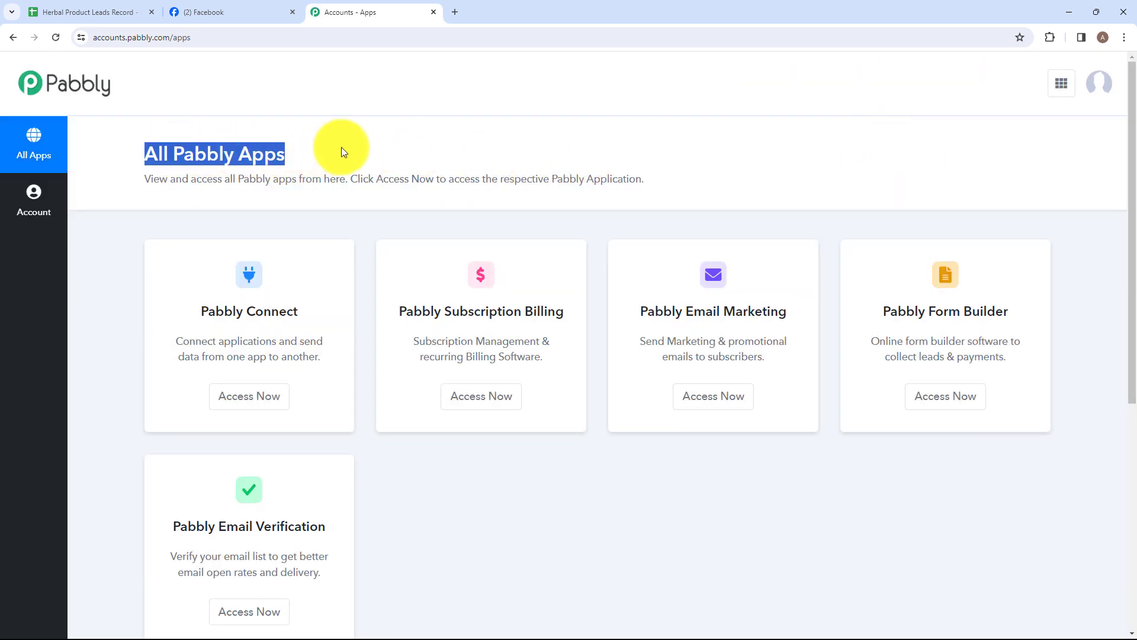
left_click(313, 303)
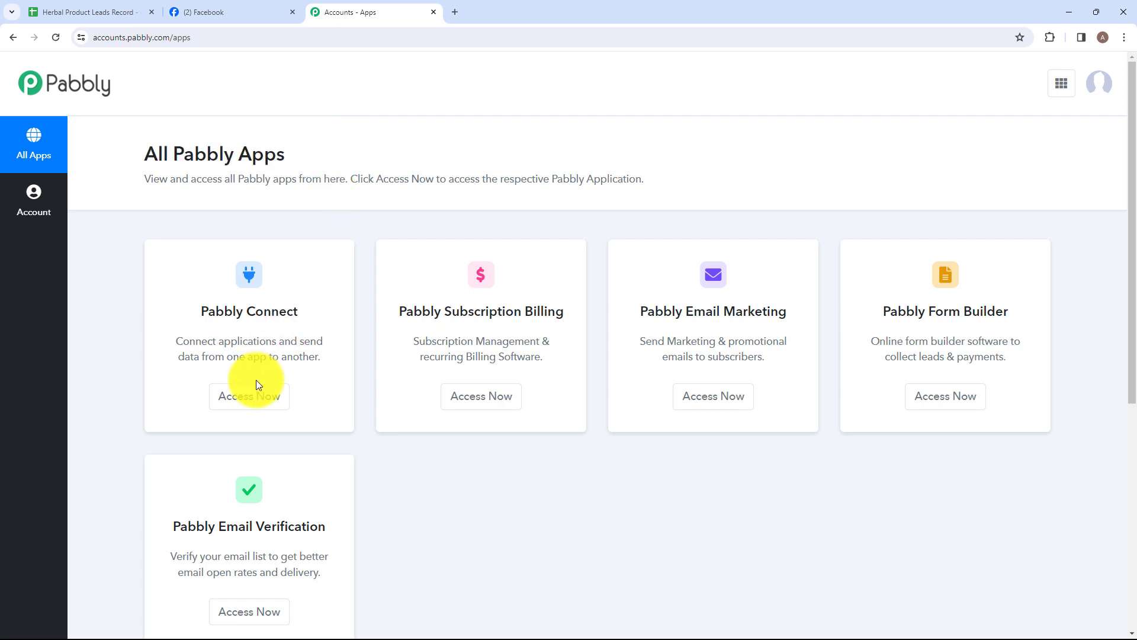
left_click(255, 395)
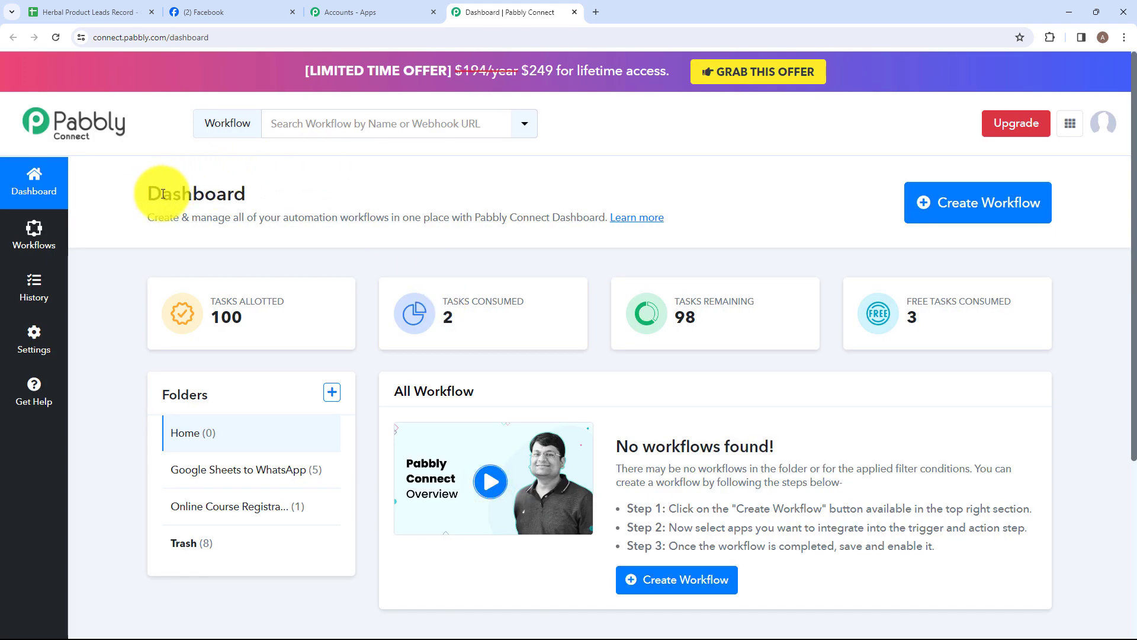
left_click_drag(154, 192, 262, 193)
left_click(286, 190)
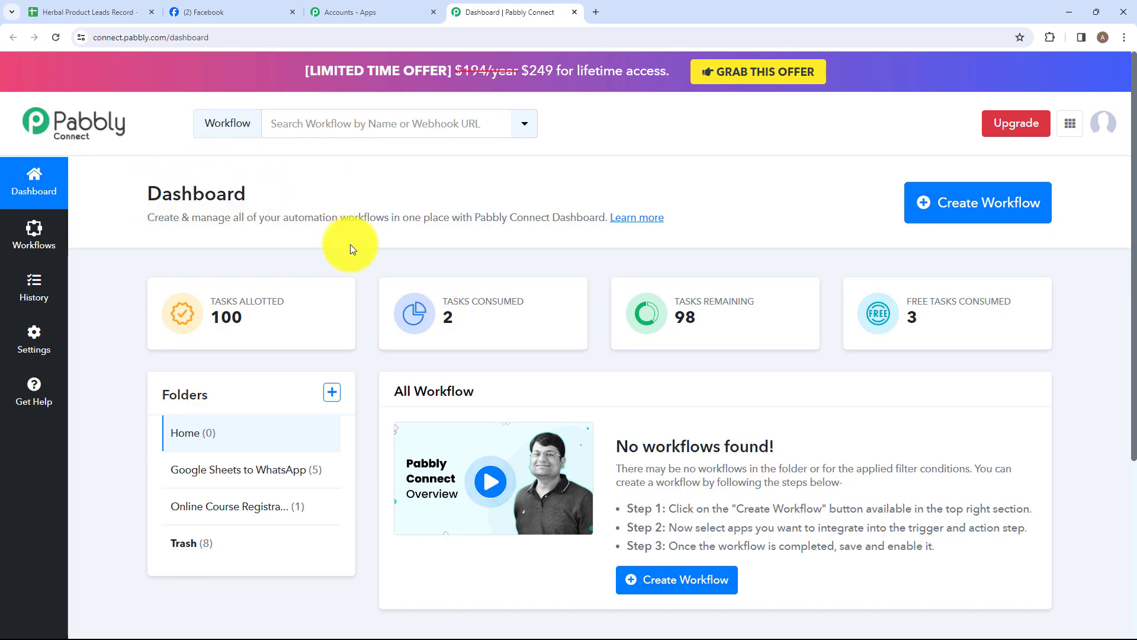
Create a dashboard folder named "Facebook Leads to Google Sheets".
left_click(332, 398)
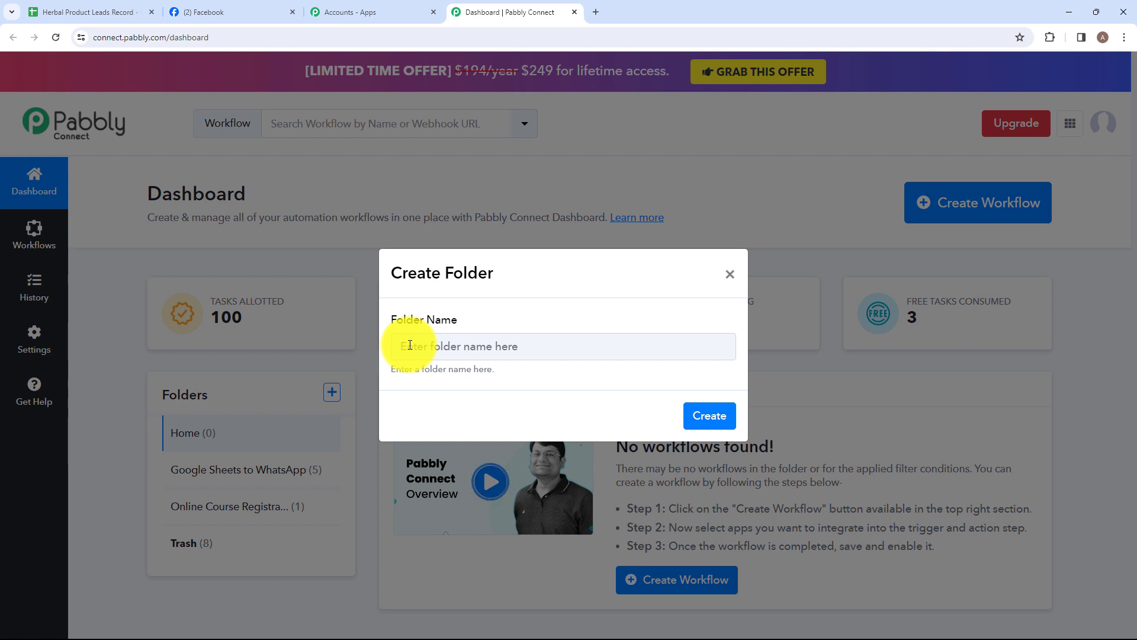
left_click(410, 346)
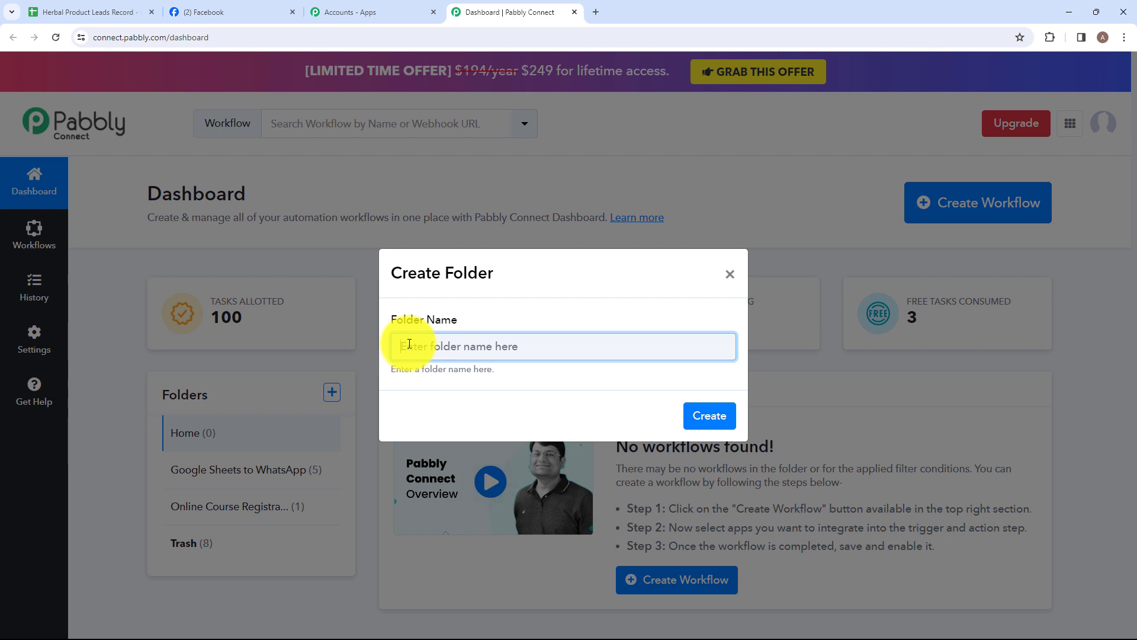
type("Facebook Leads to Google Sheets")
left_click_drag(405, 346, 578, 365)
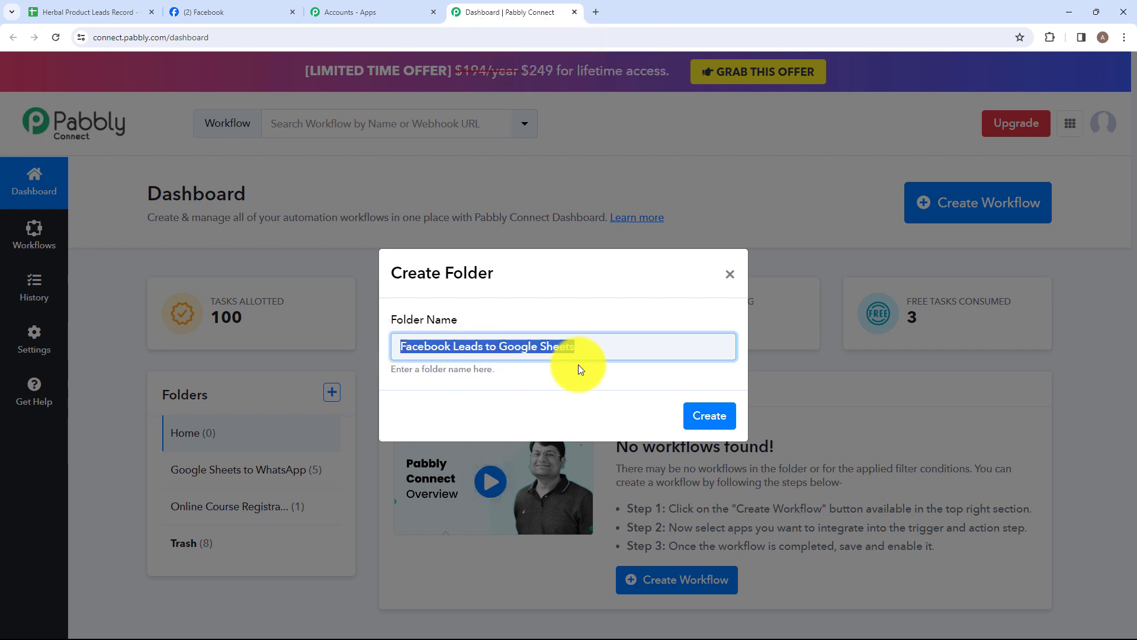
left_click(600, 350)
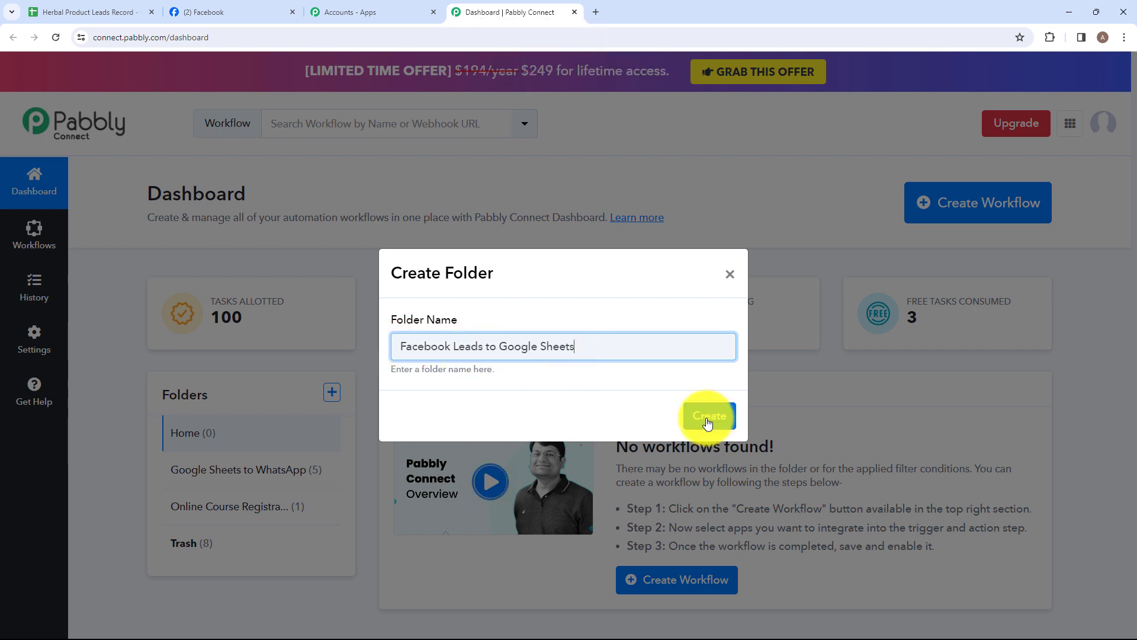
left_click(707, 417)
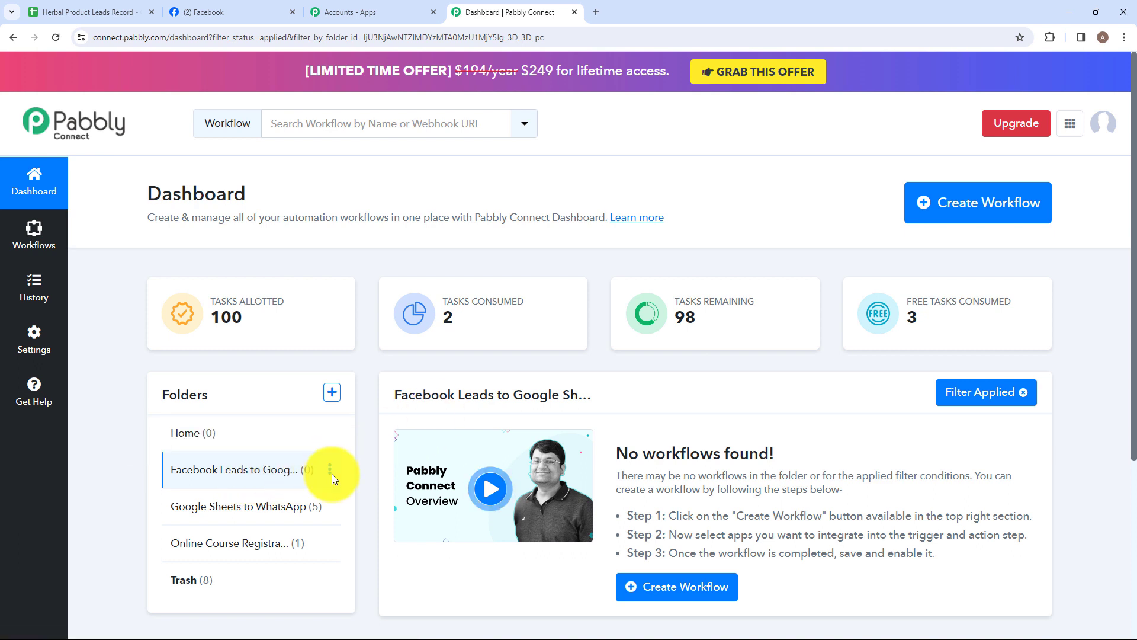
Start a new workflow and name it "Facebook Leads to Google Sheets for Herbal Products Business".
left_click(964, 219)
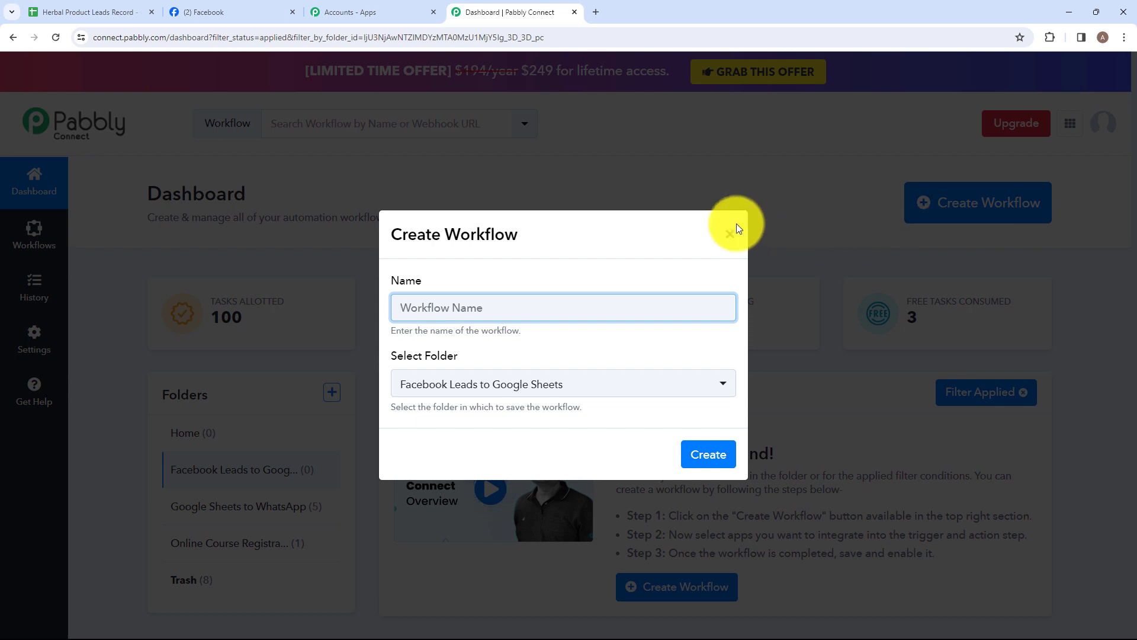
key("Caps_Lock")
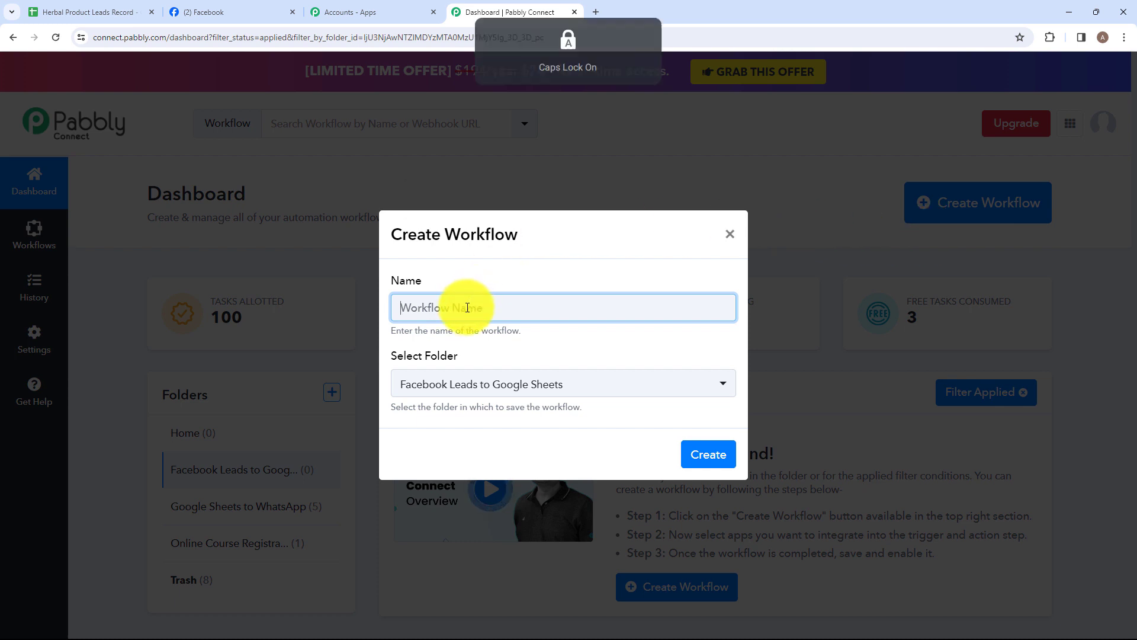
type("F")
key("Caps_Lock")
type("acebook Leads to Google Sheets for Herbal Products Business")
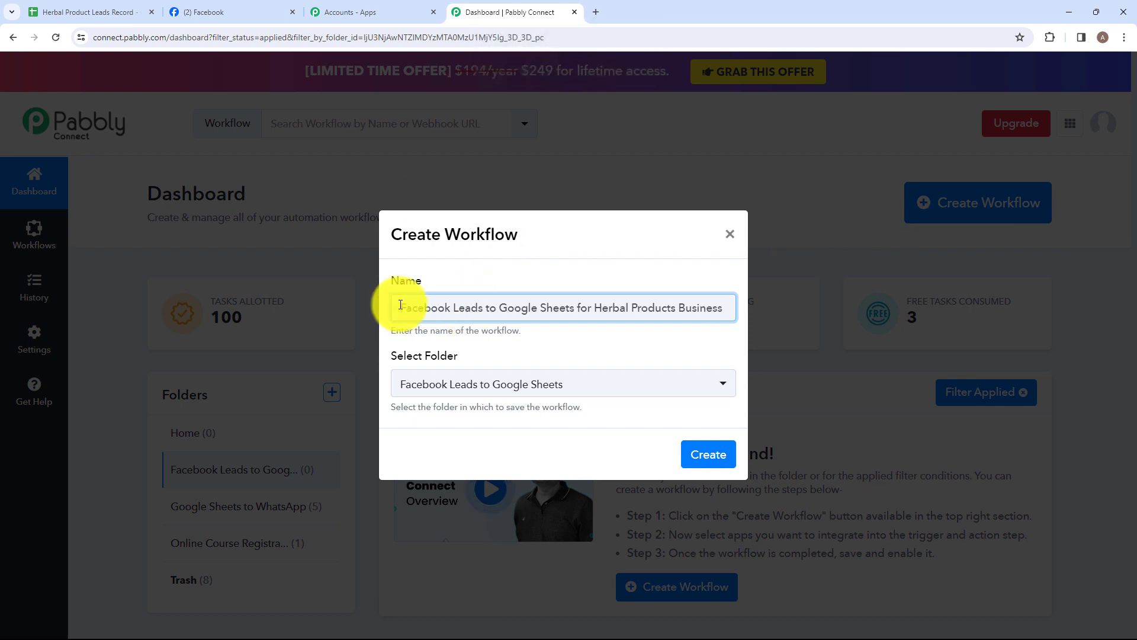
left_click_drag(396, 307, 484, 325)
left_click_drag(629, 332, 729, 310)
left_click(724, 313)
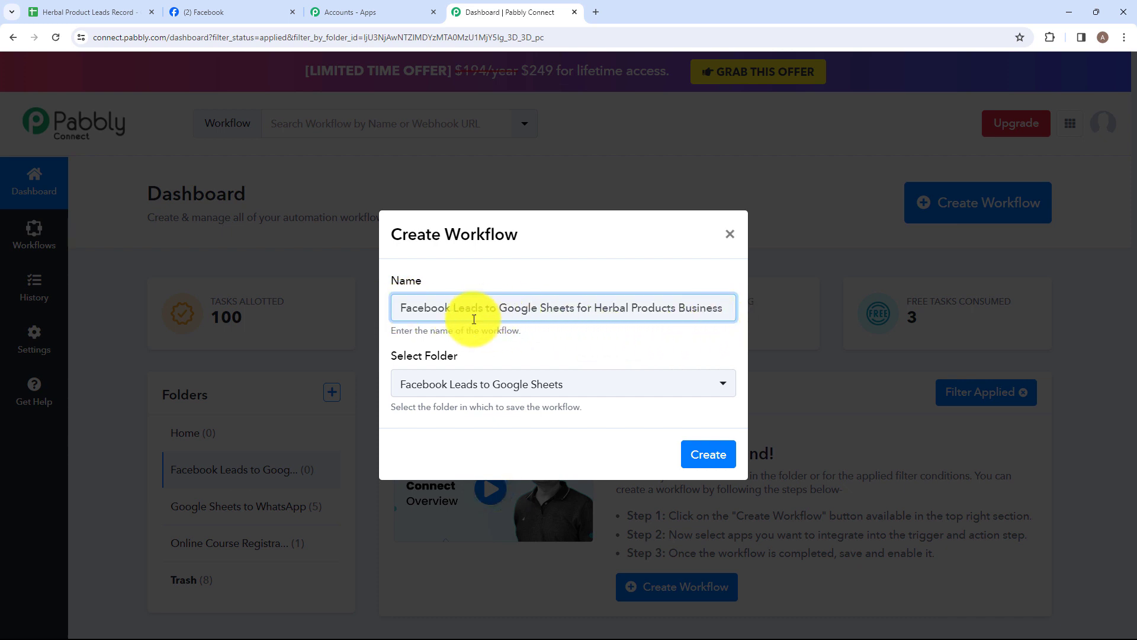
Choose the Facebook Leads to Google Sheets folder for the workflow and create it.
left_click(726, 388)
left_click(727, 388)
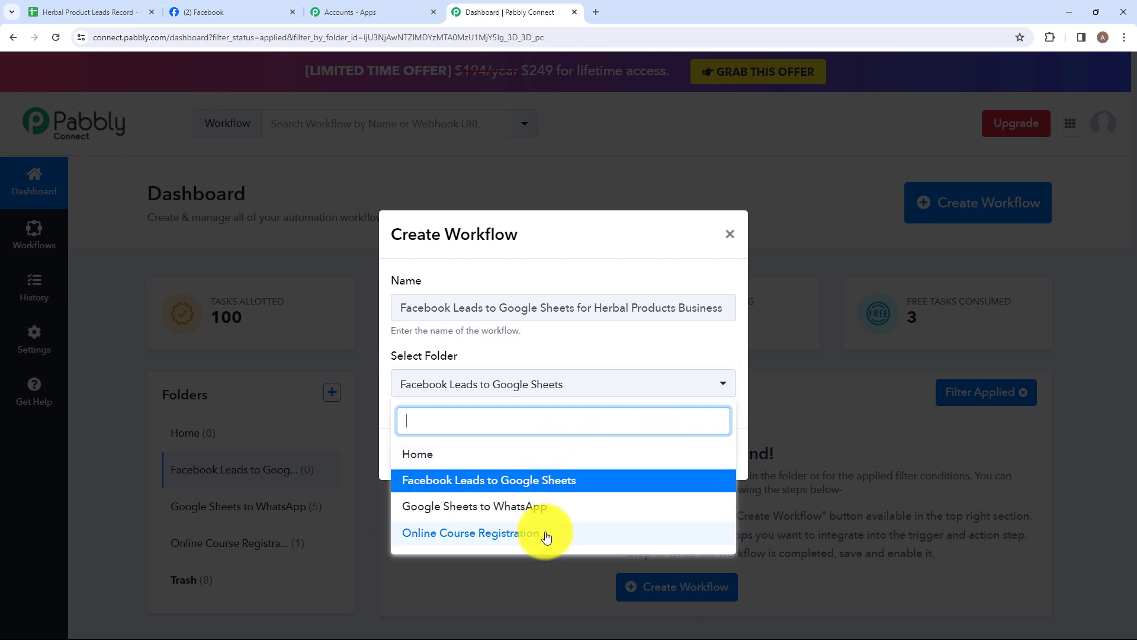
left_click(538, 482)
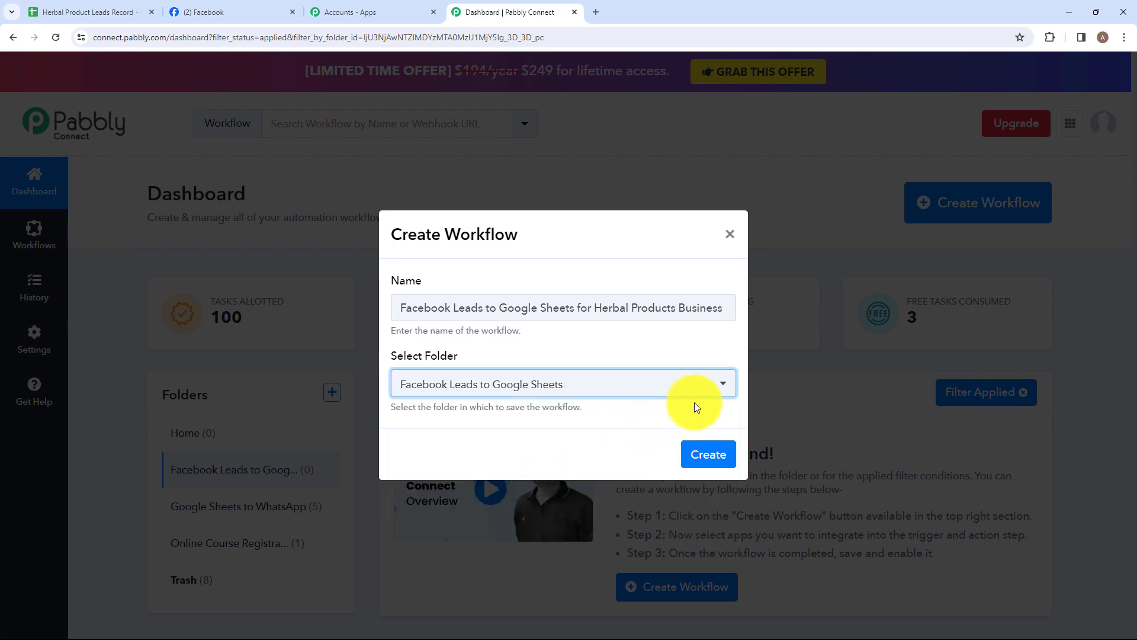
left_click(707, 454)
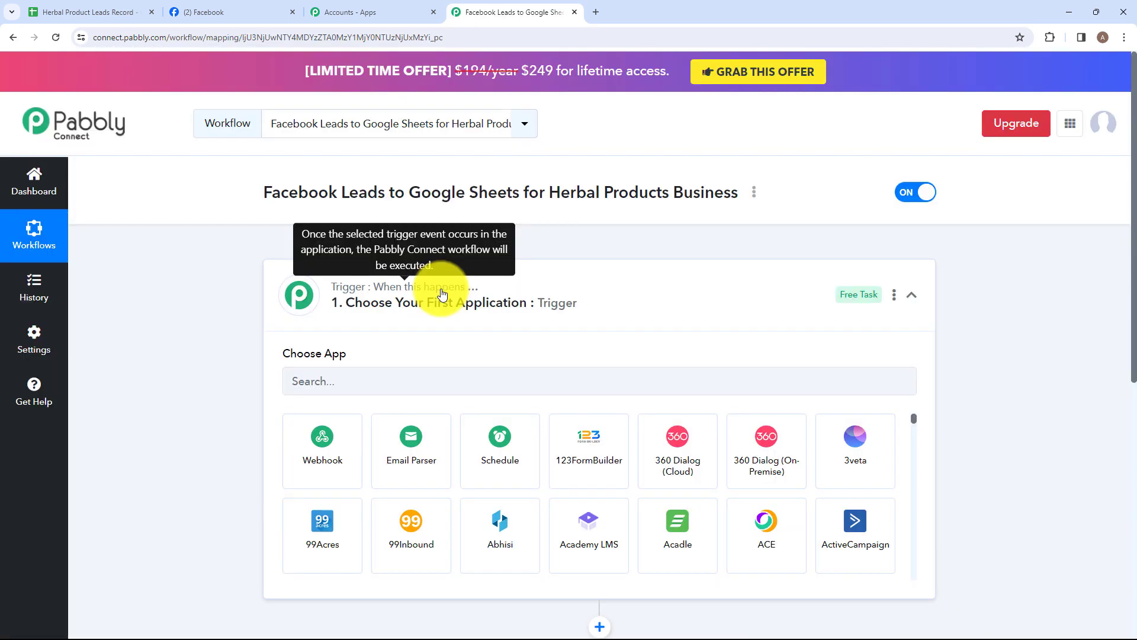
Set the workflow's trigger application to Facebook Lead Ads with the trigger event New Lead (Instant).
left_click(441, 292)
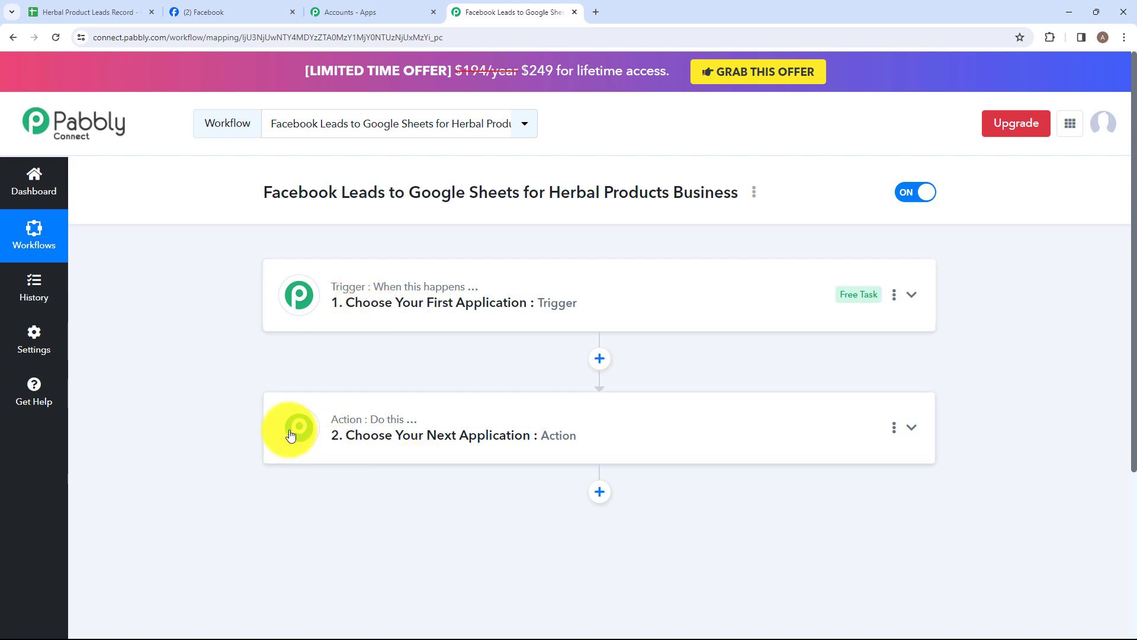
mouse_move(387, 290)
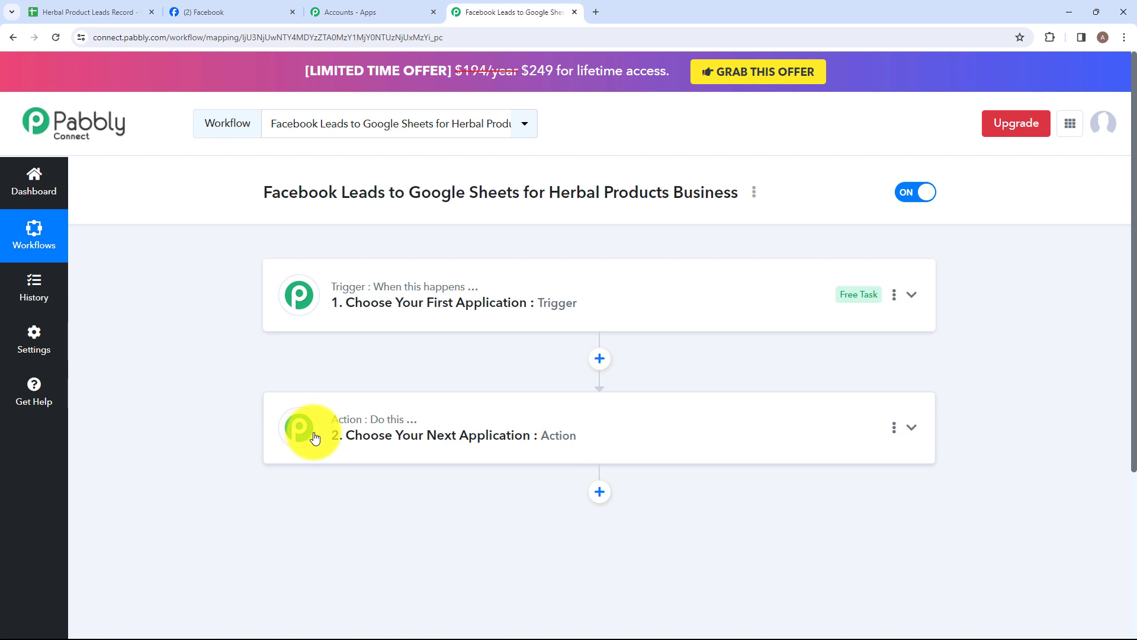
left_click(320, 296)
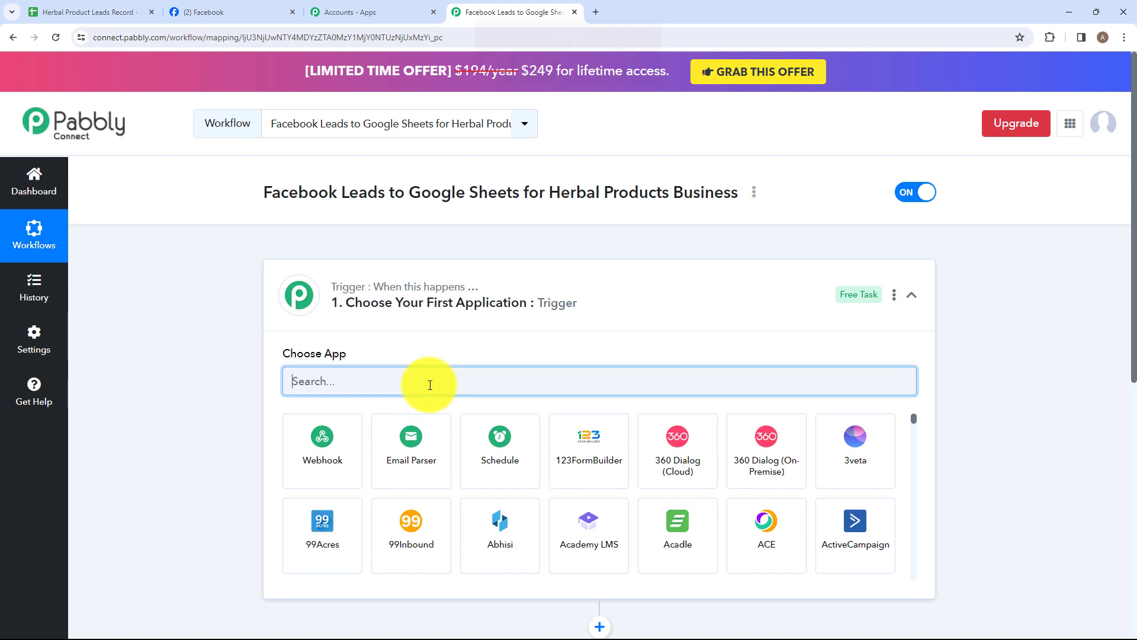
type("Face")
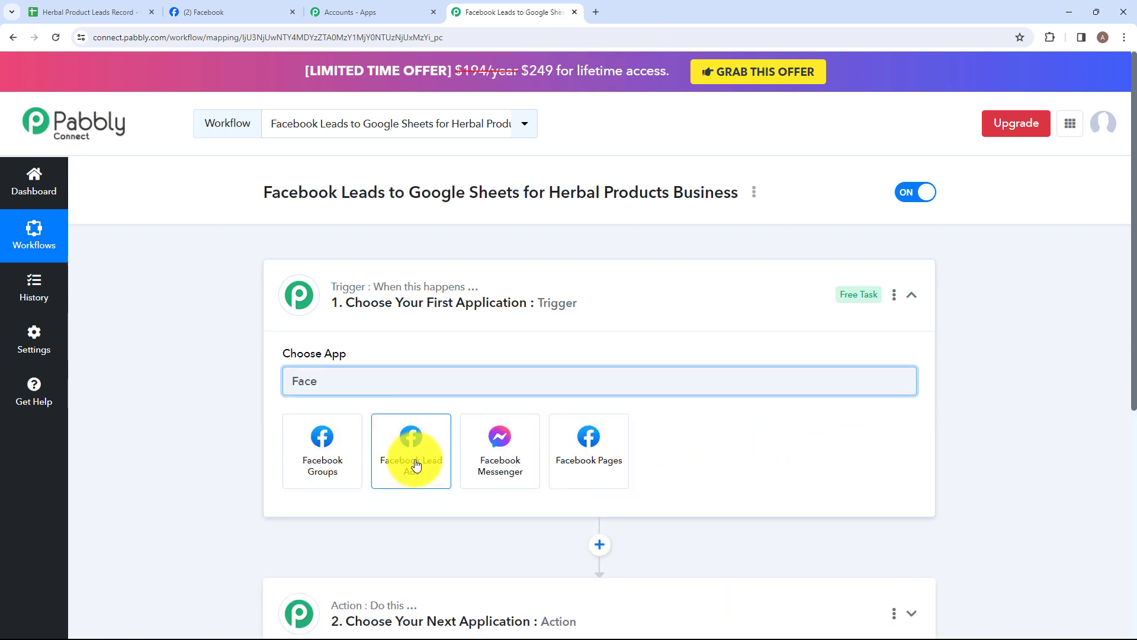
left_click(417, 465)
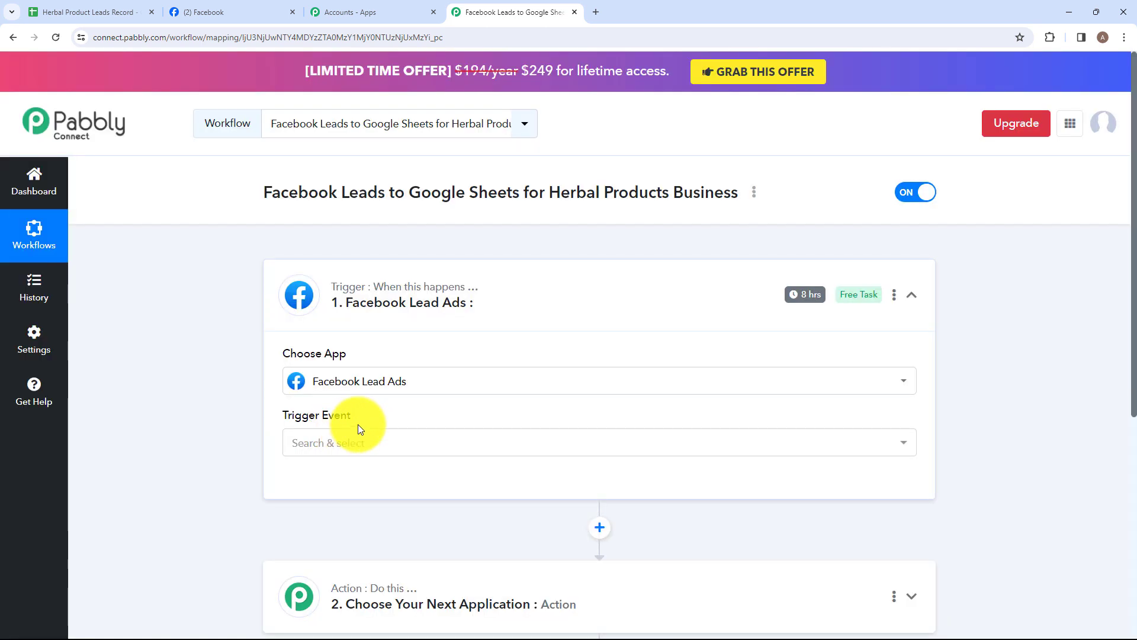
left_click(829, 451)
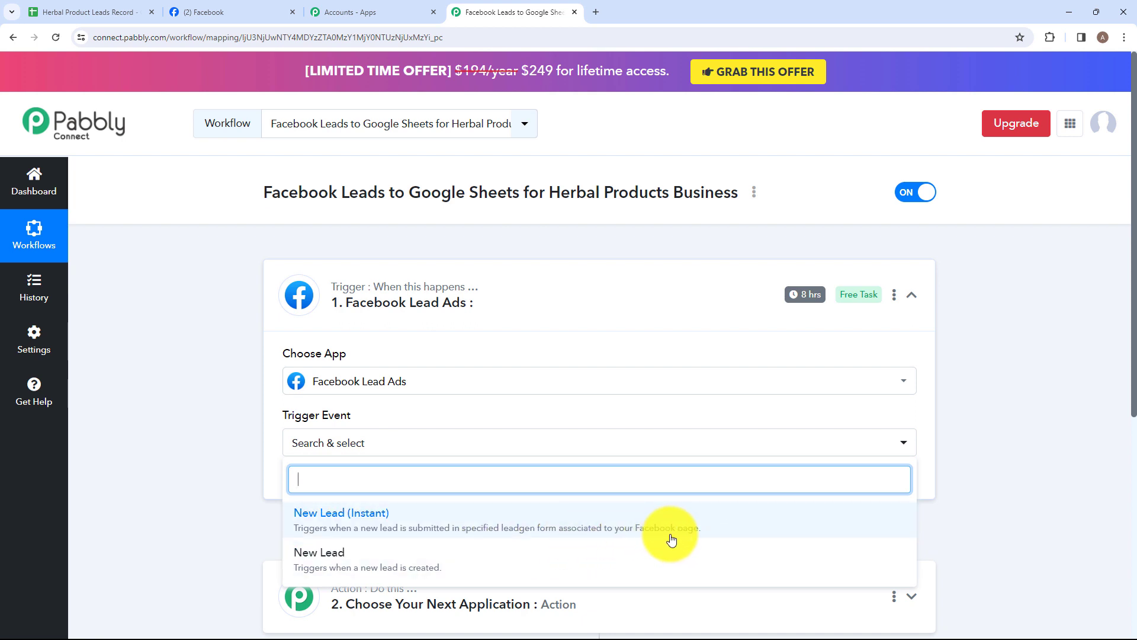
left_click(580, 524)
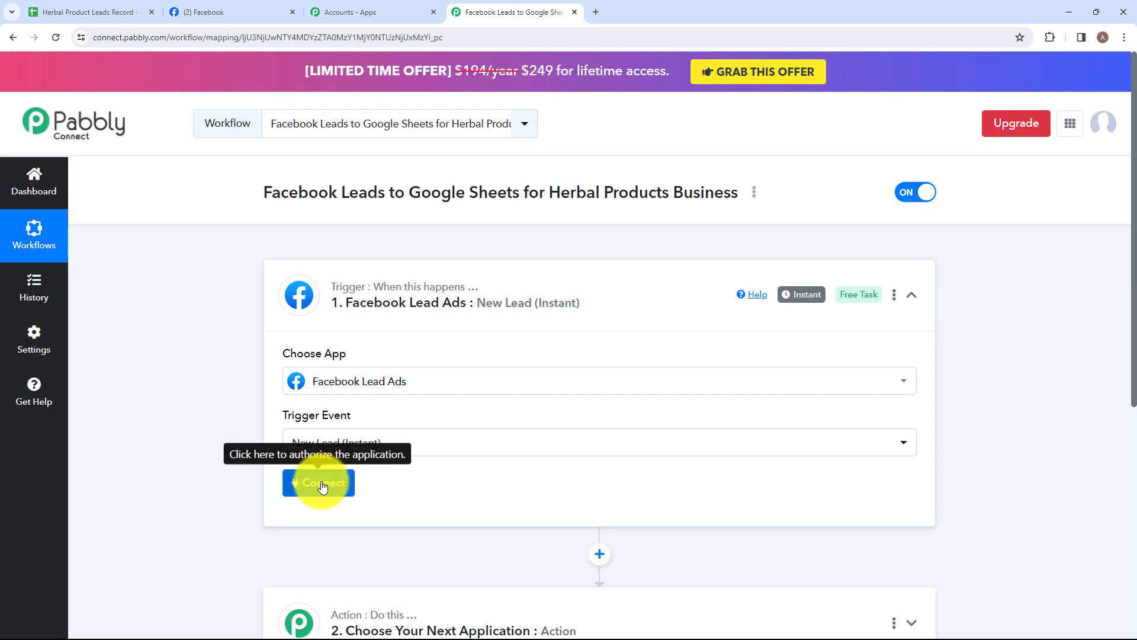
Add a new Facebook Lead Ads connection to the trigger and authorize it with the offered Facebook account.
left_click(323, 487)
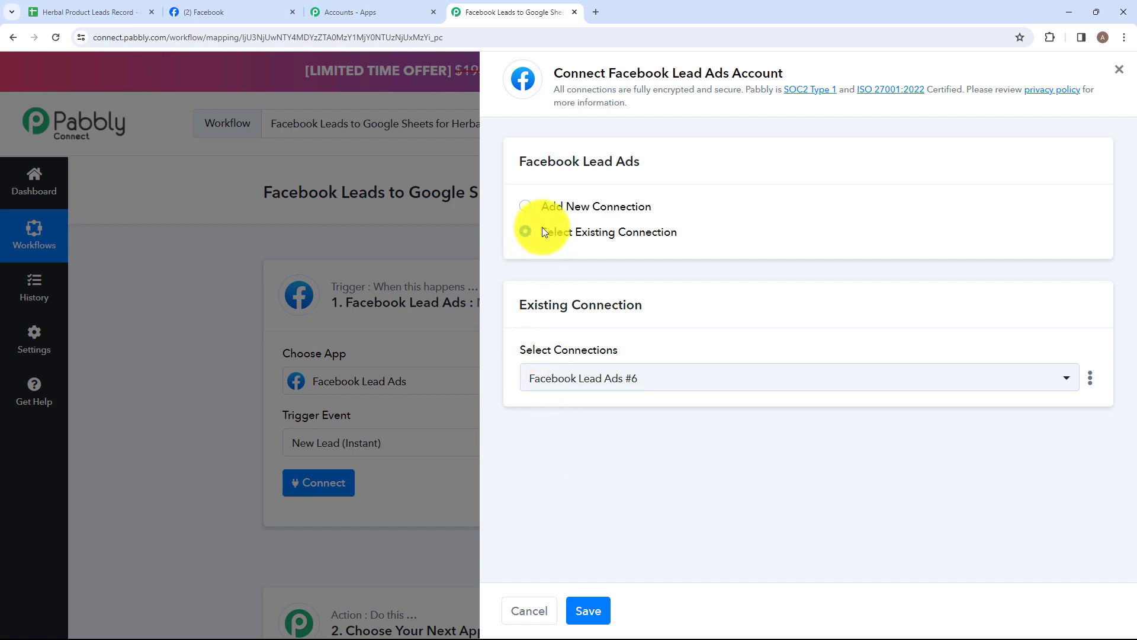
left_click(526, 208)
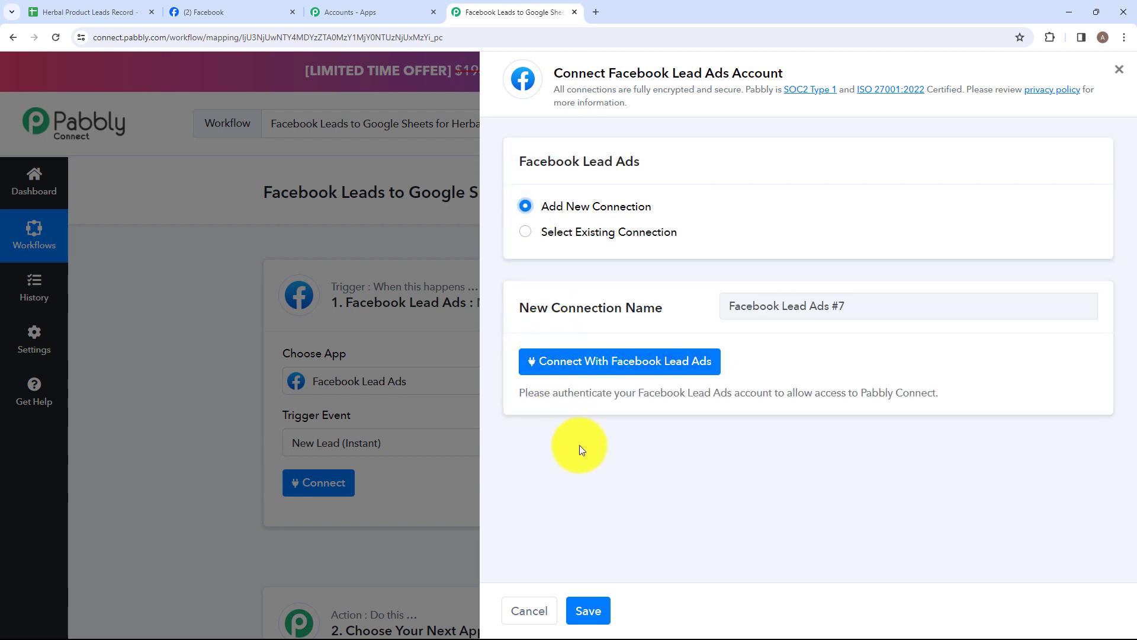
left_click(580, 371)
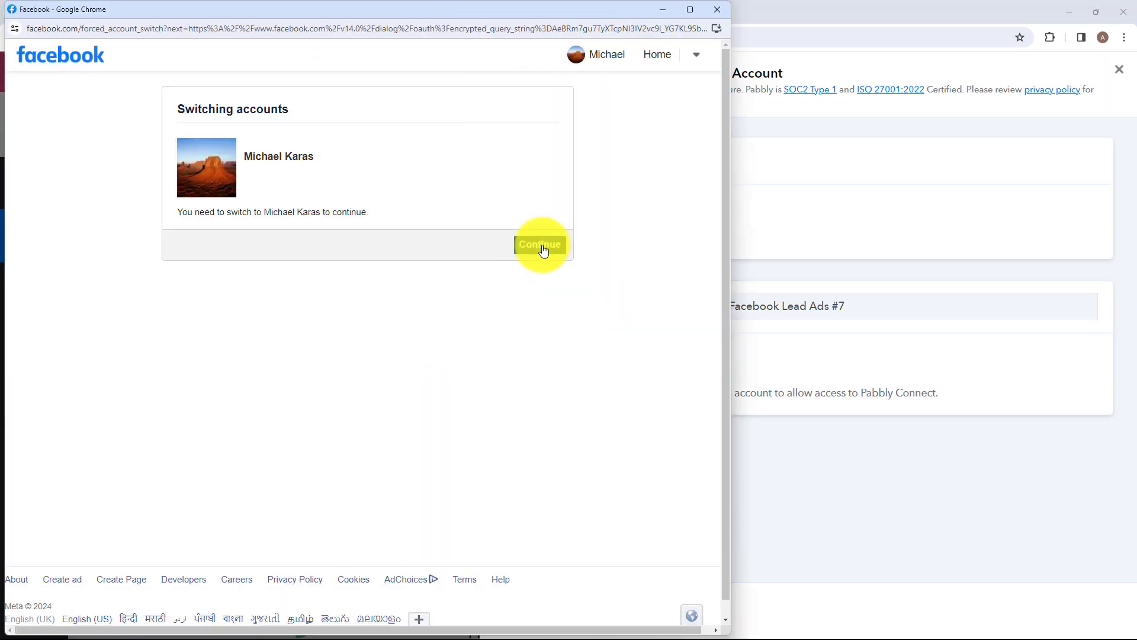
left_click(543, 249)
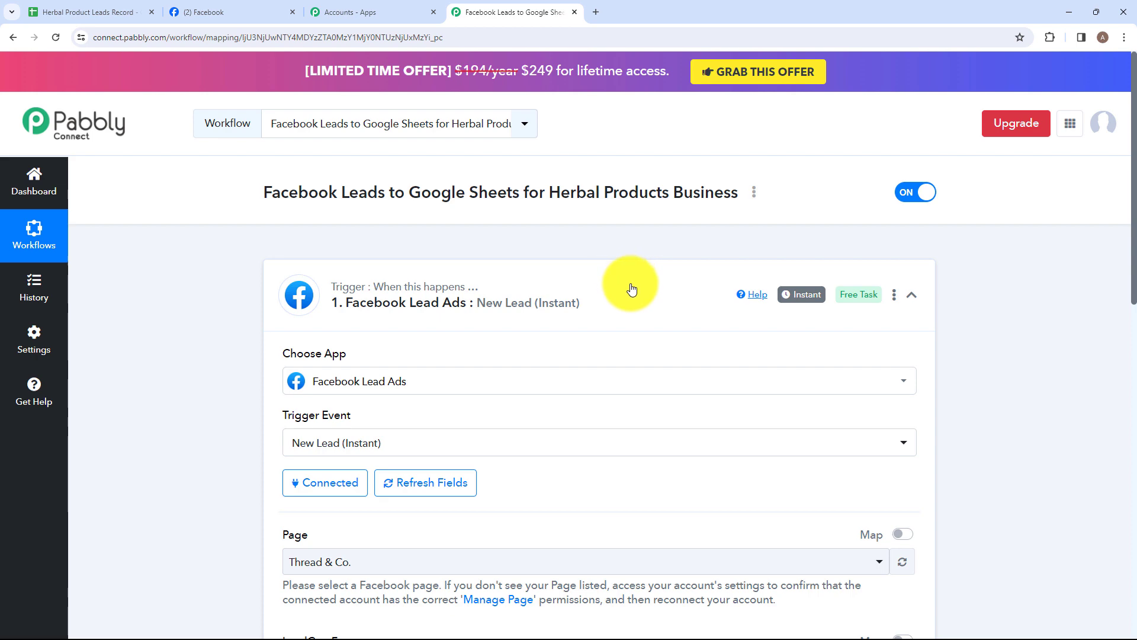
Set the trigger's Facebook page to Ayush Herbal Store and its lead form to Herbal Product Brochure Form.
scroll(534, 355, "down", 4)
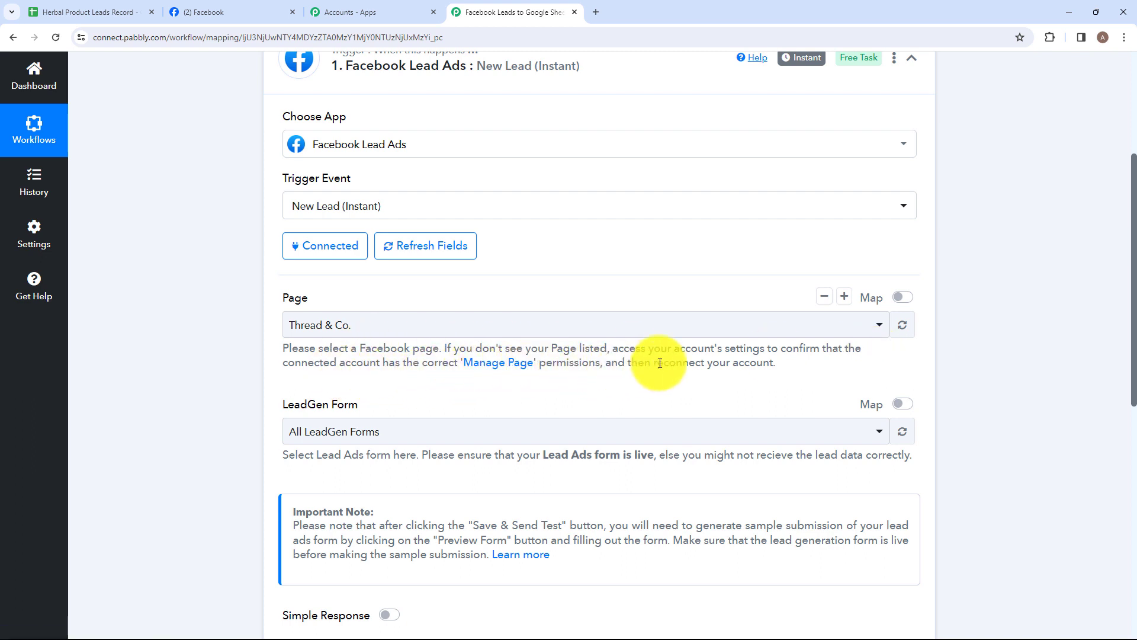
left_click(621, 324)
scroll(431, 479, "down", 5)
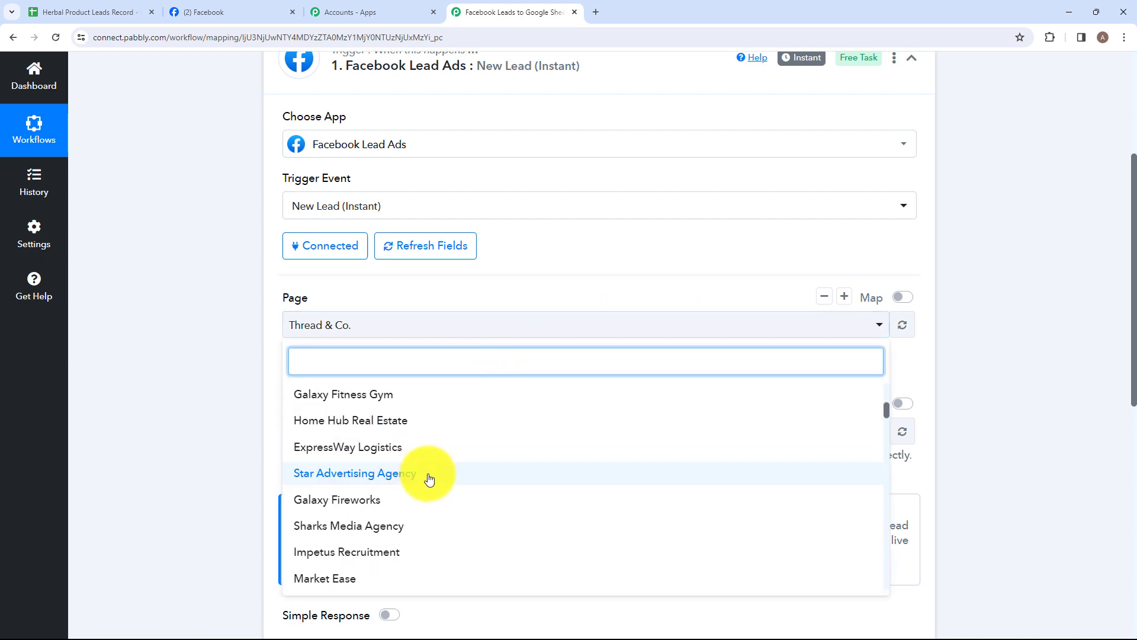
left_click(328, 453)
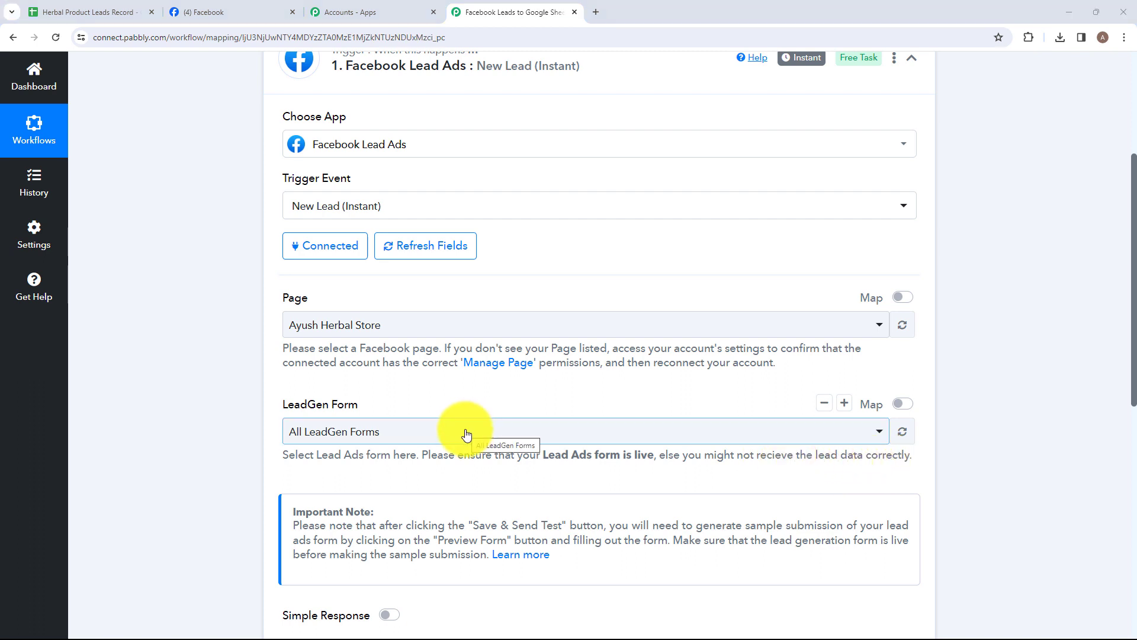
left_click(878, 438)
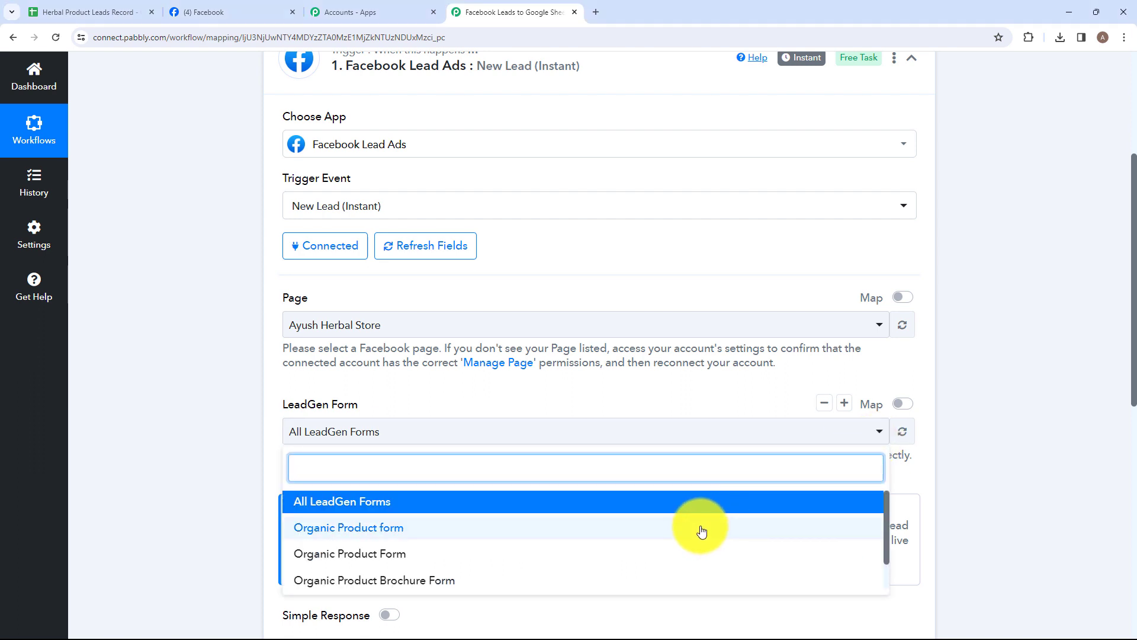
scroll(701, 530, "down", 1)
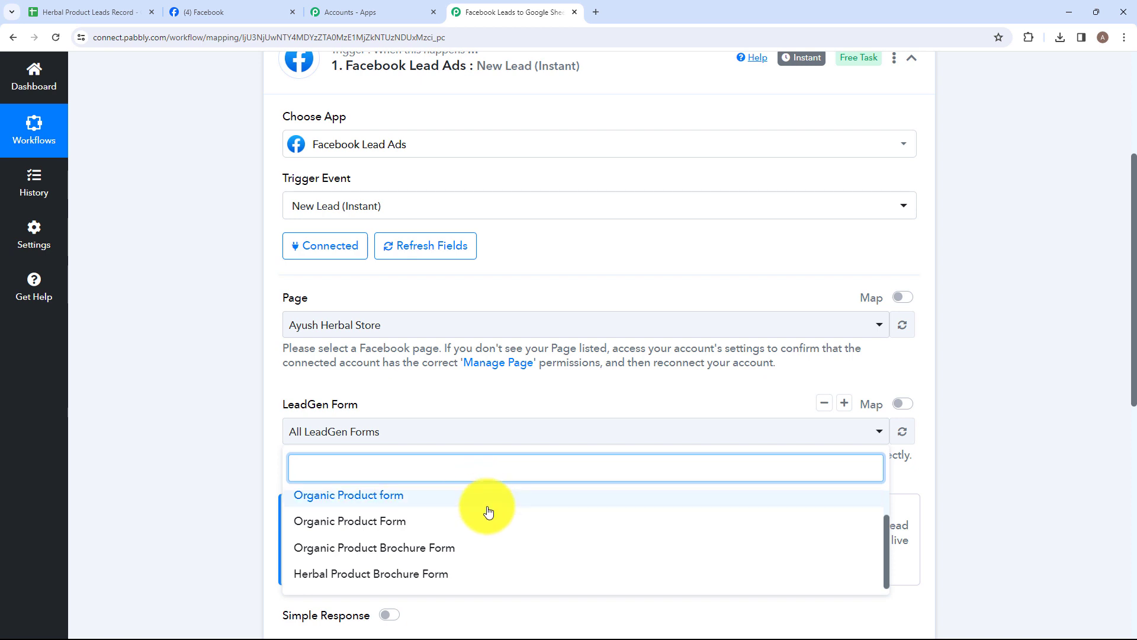
left_click(477, 575)
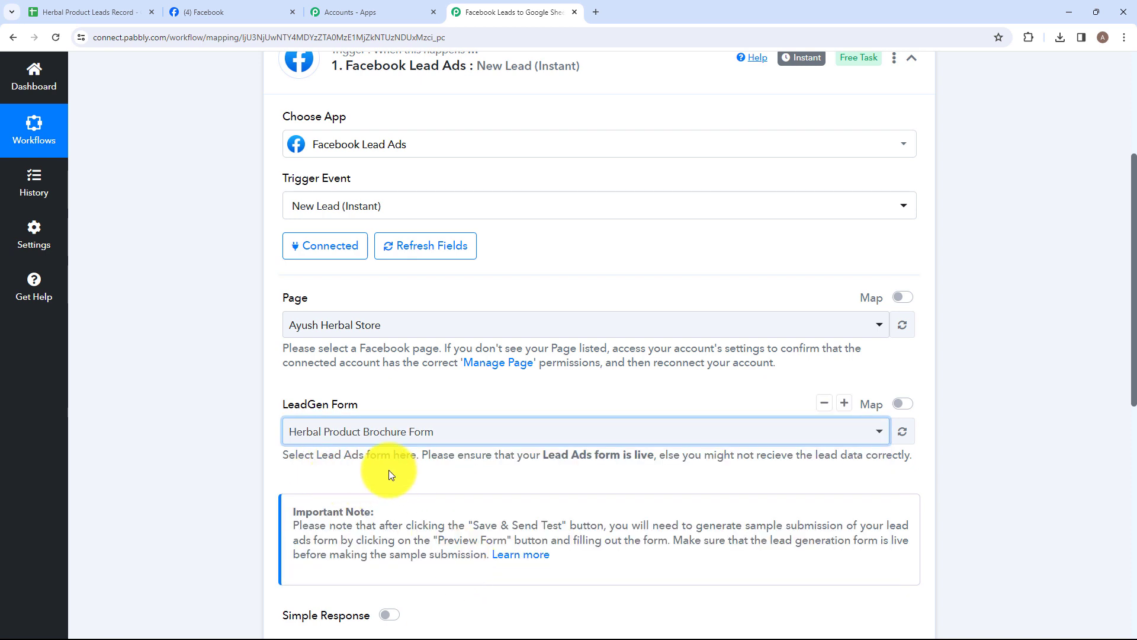
Save the Facebook Lead Ads trigger and send its test request.
scroll(388, 471, "down", 1)
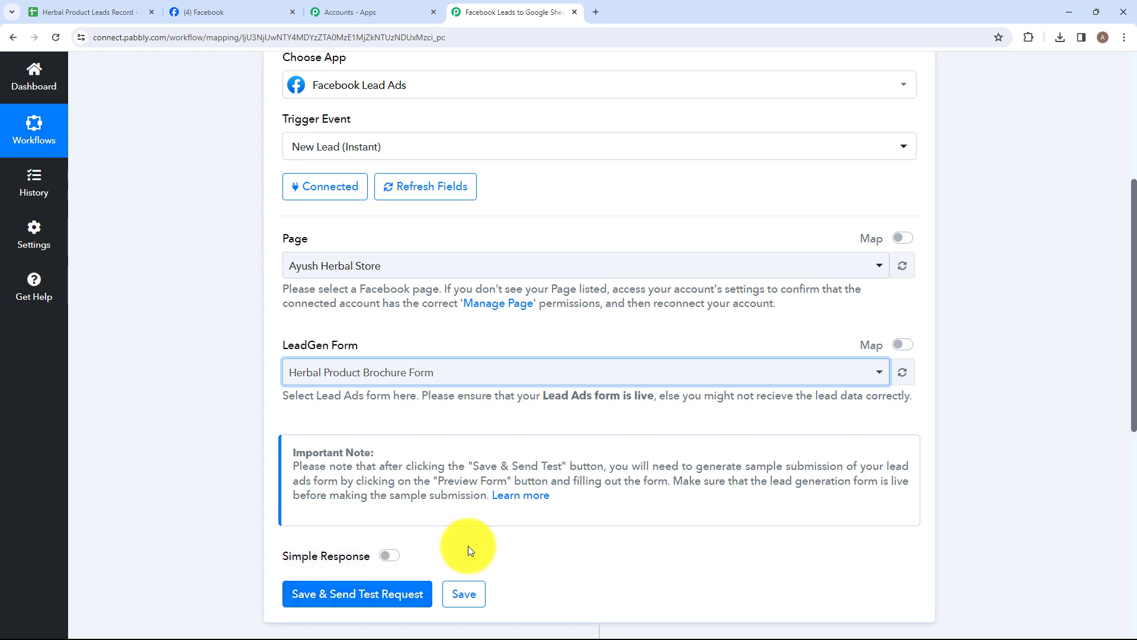
left_click(373, 601)
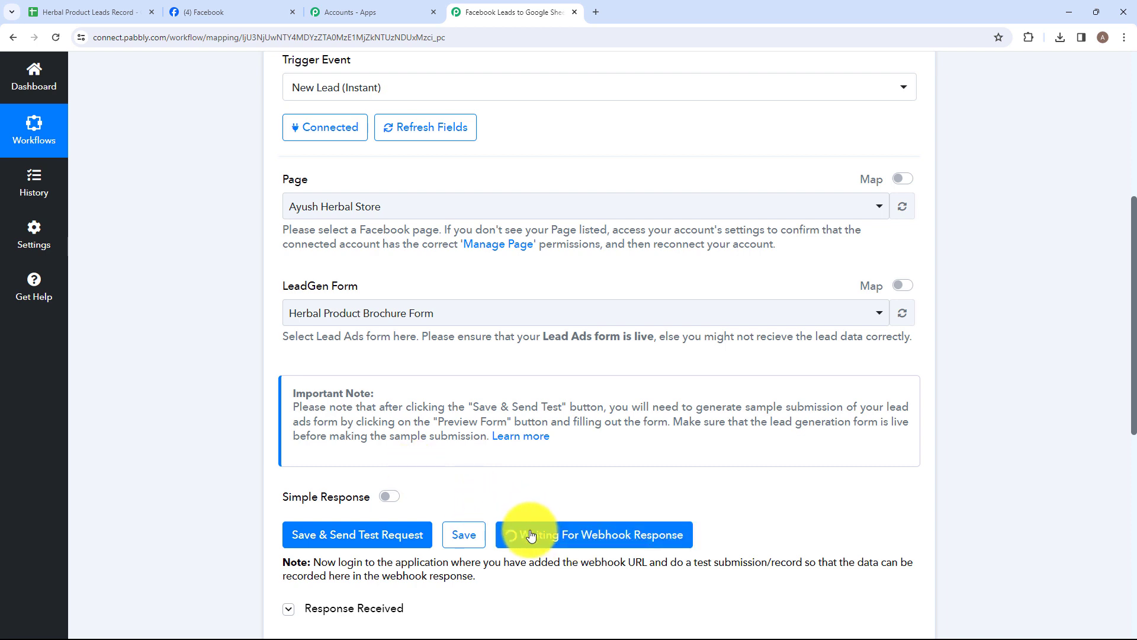
Search the web for "meta for developers" in a new browser tab and open the Meta for Developers site.
left_click(595, 12)
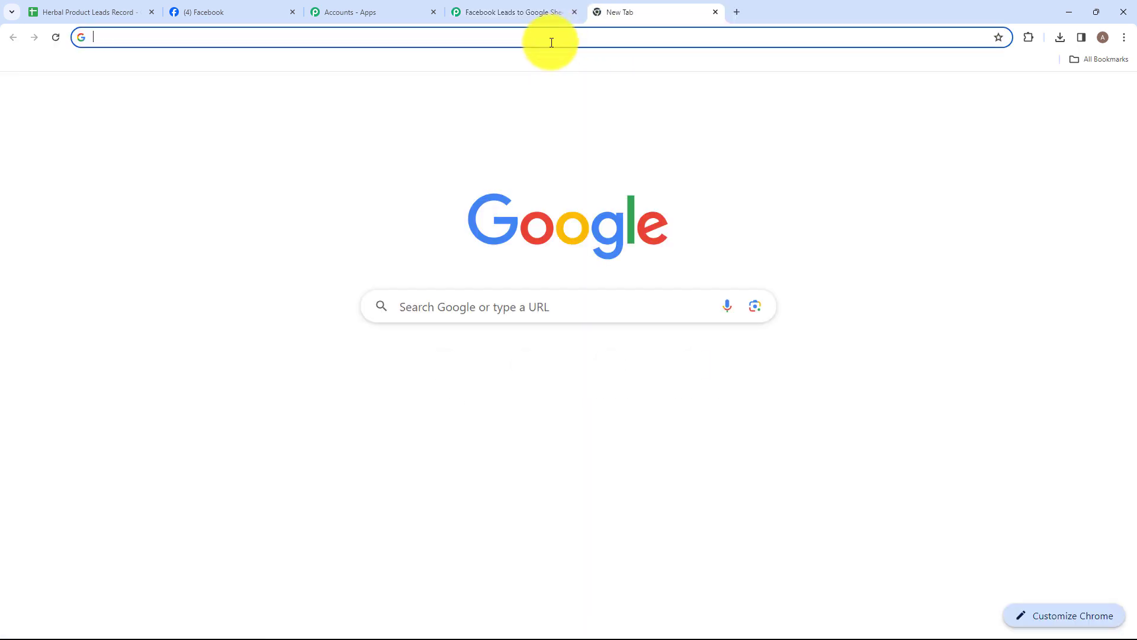
left_click(551, 43)
type("meta for de")
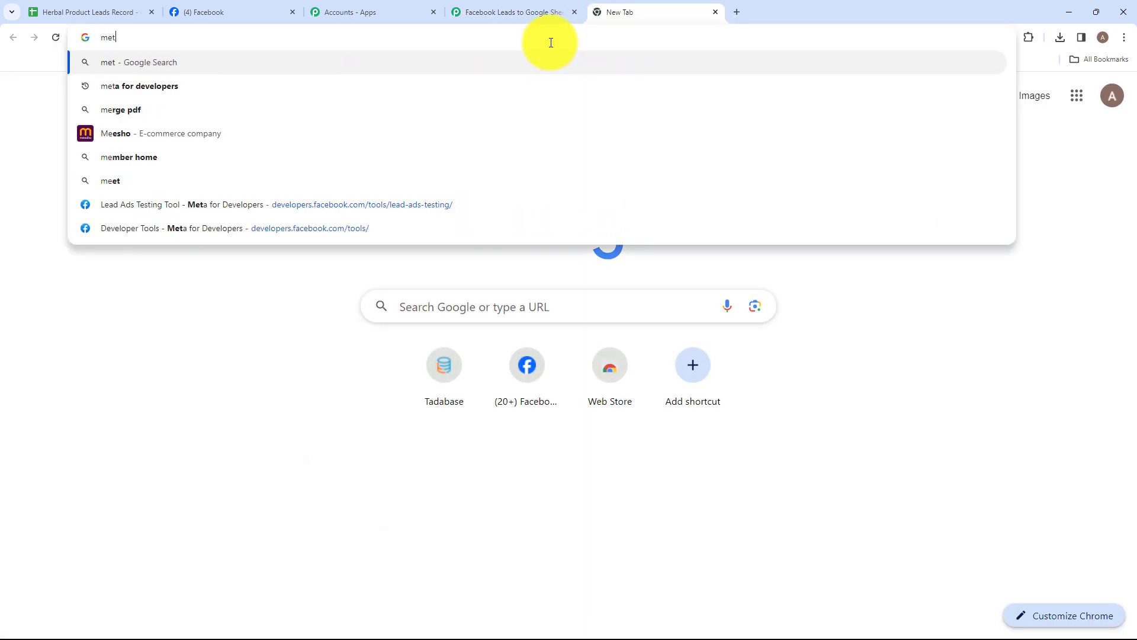
key("Return")
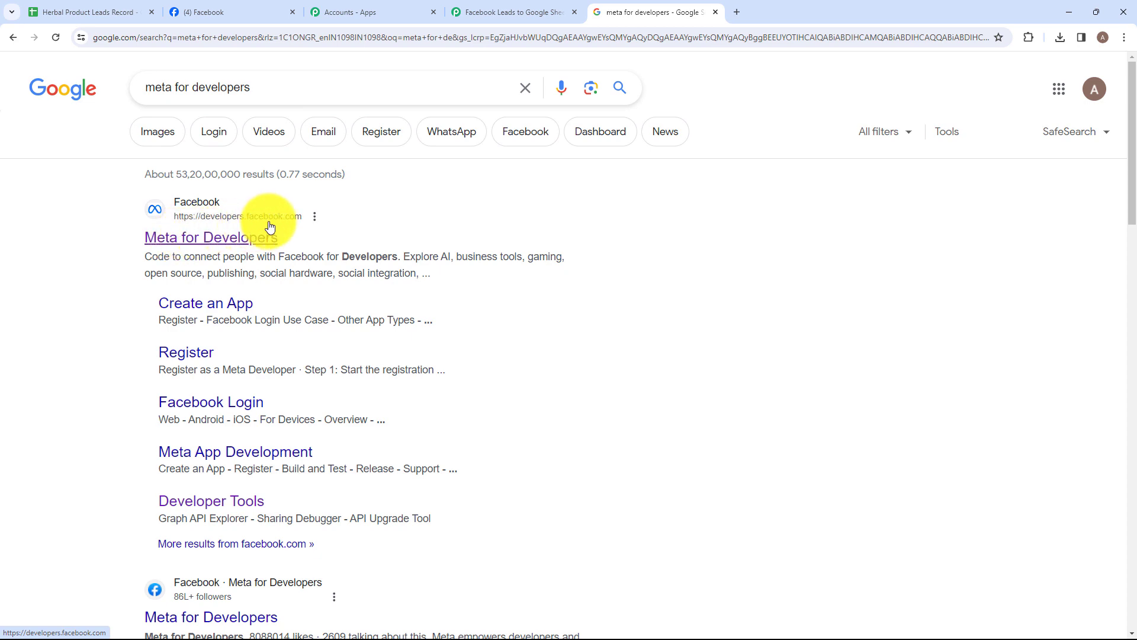
left_click(236, 246)
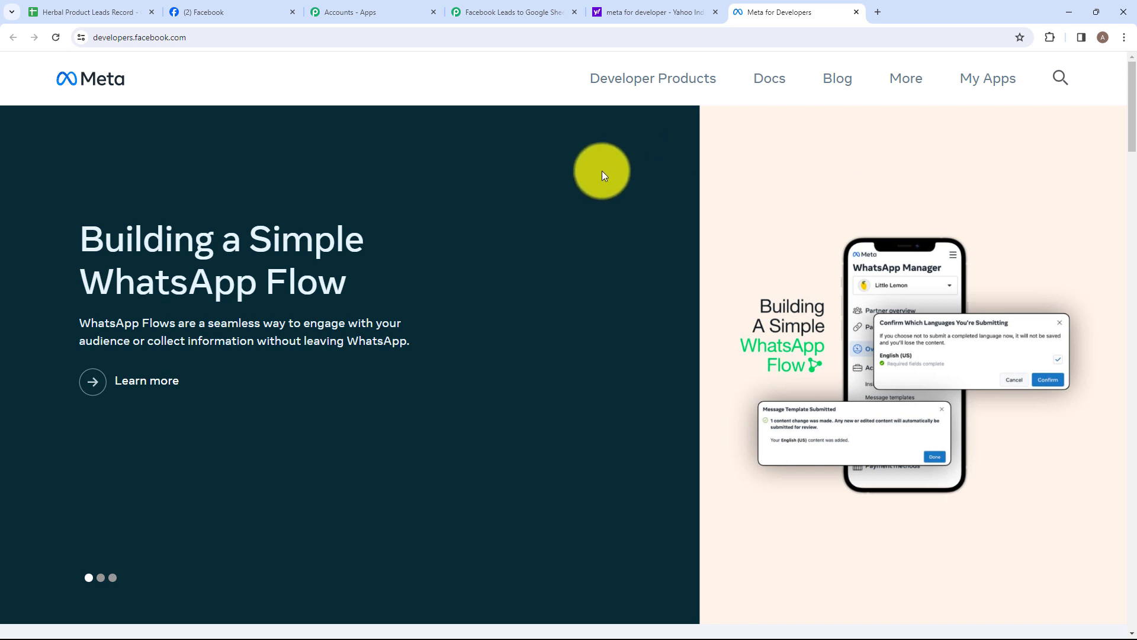
Open the Lead Ads RTU Debug Tool from the developer tools of the Meta site.
left_click(894, 83)
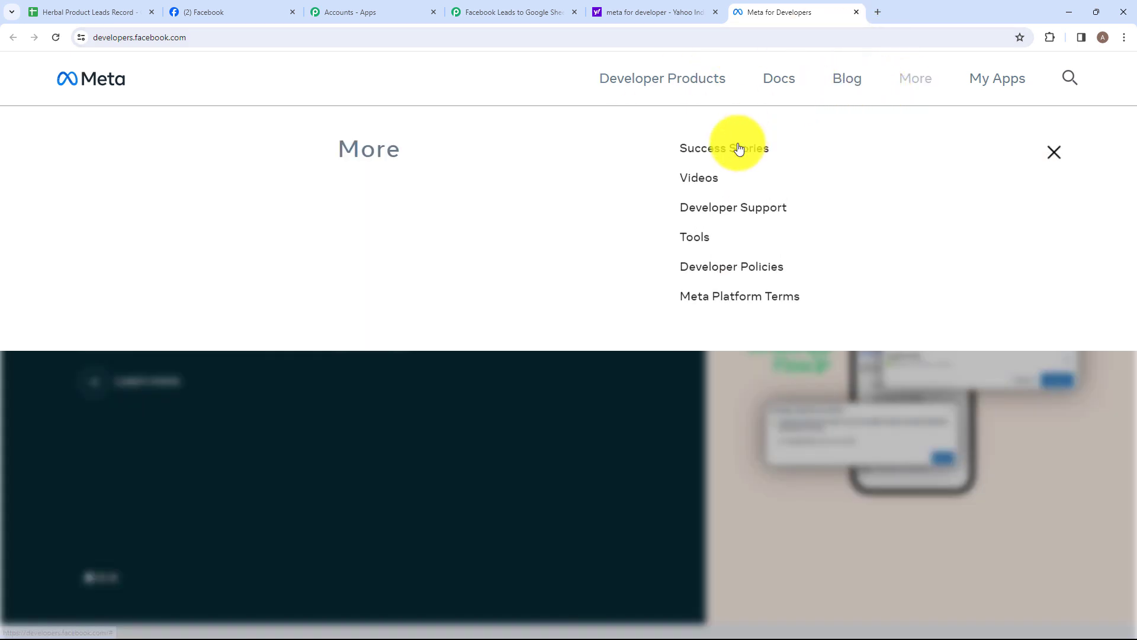
left_click(694, 241)
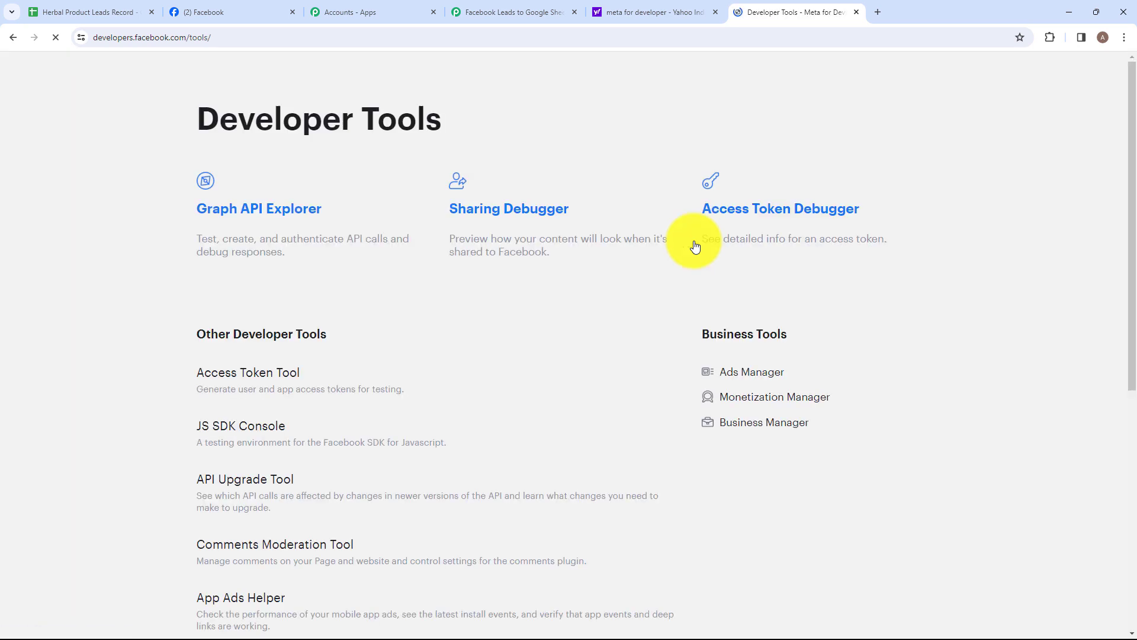
scroll(469, 343, "down", 3)
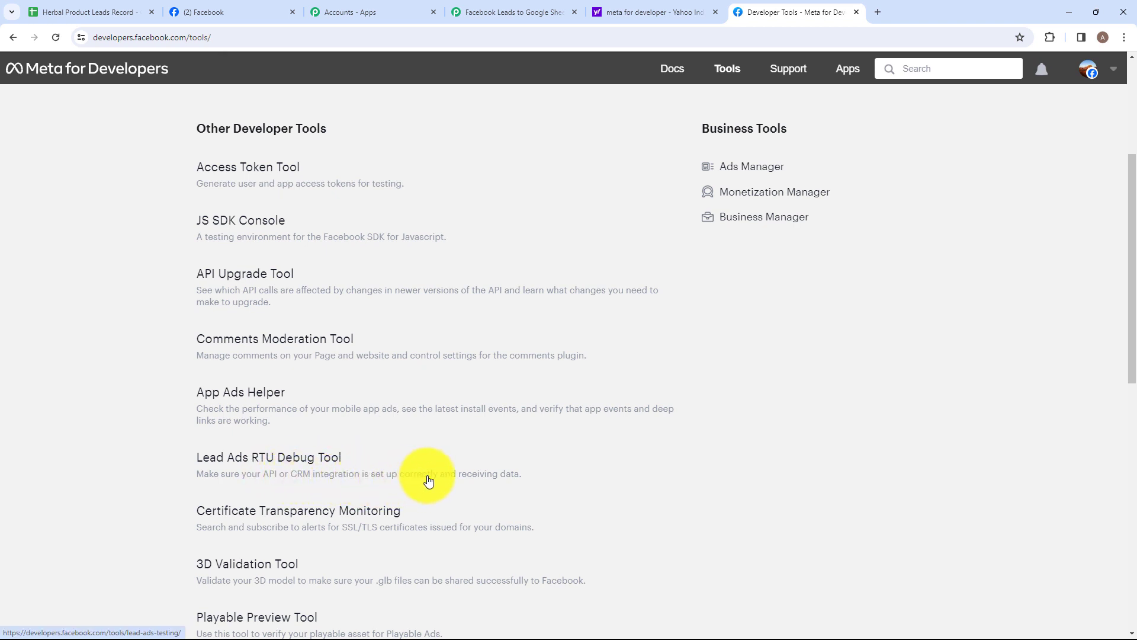
left_click(305, 466)
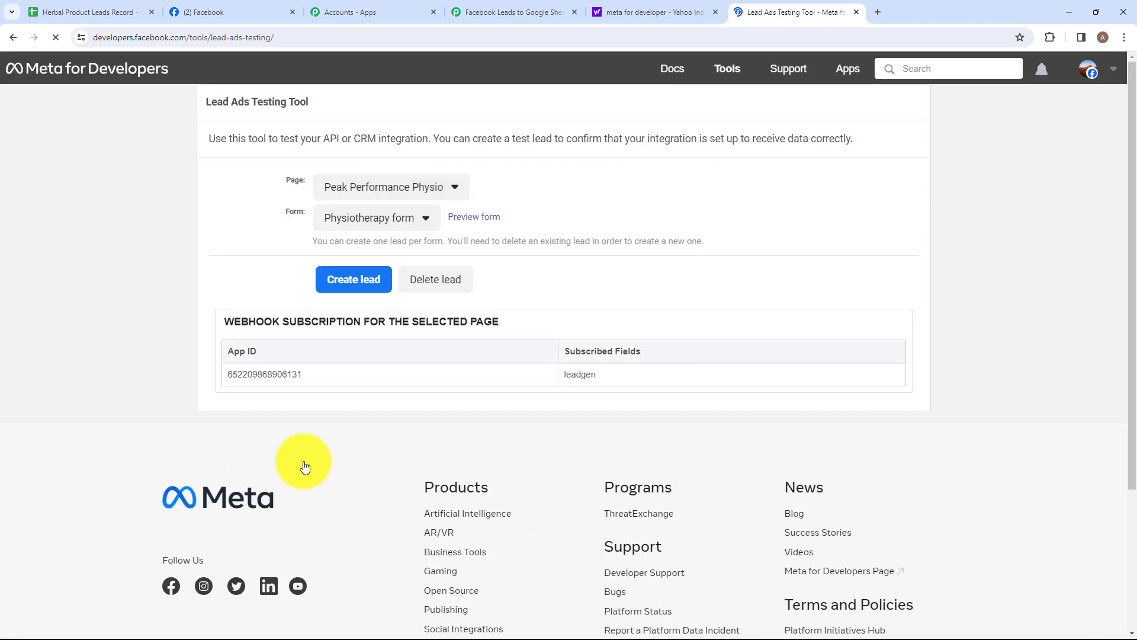
left_click_drag(206, 101, 310, 105)
left_click(357, 107)
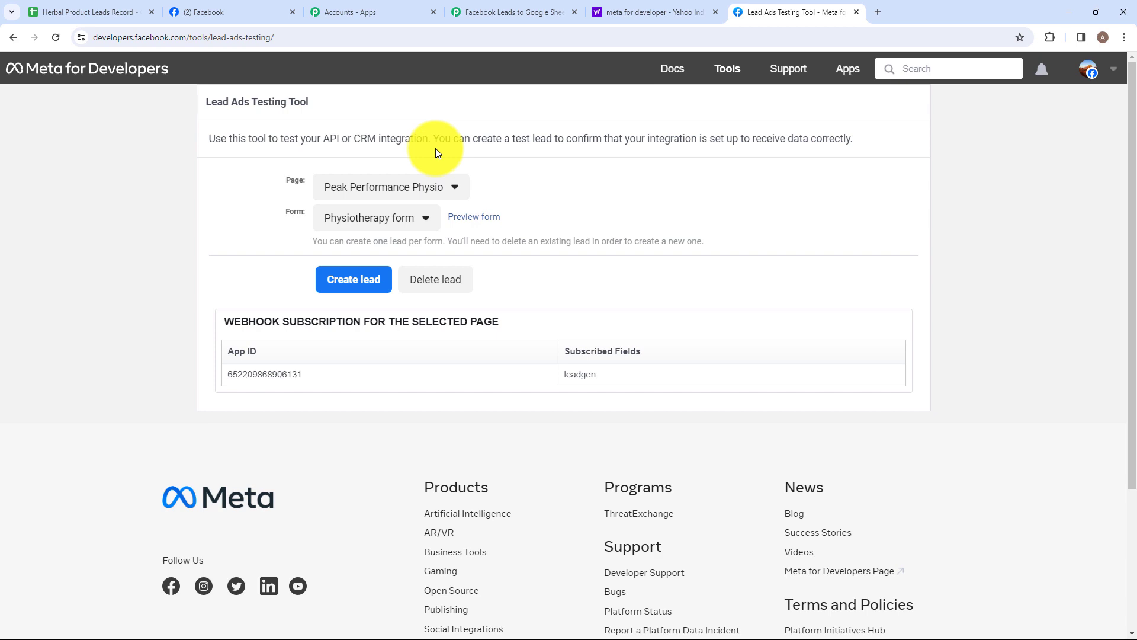
Delete the existing test lead of Ayush Herbal Store's Herbal Product Brochure Form and reload the testing page.
left_click(435, 188)
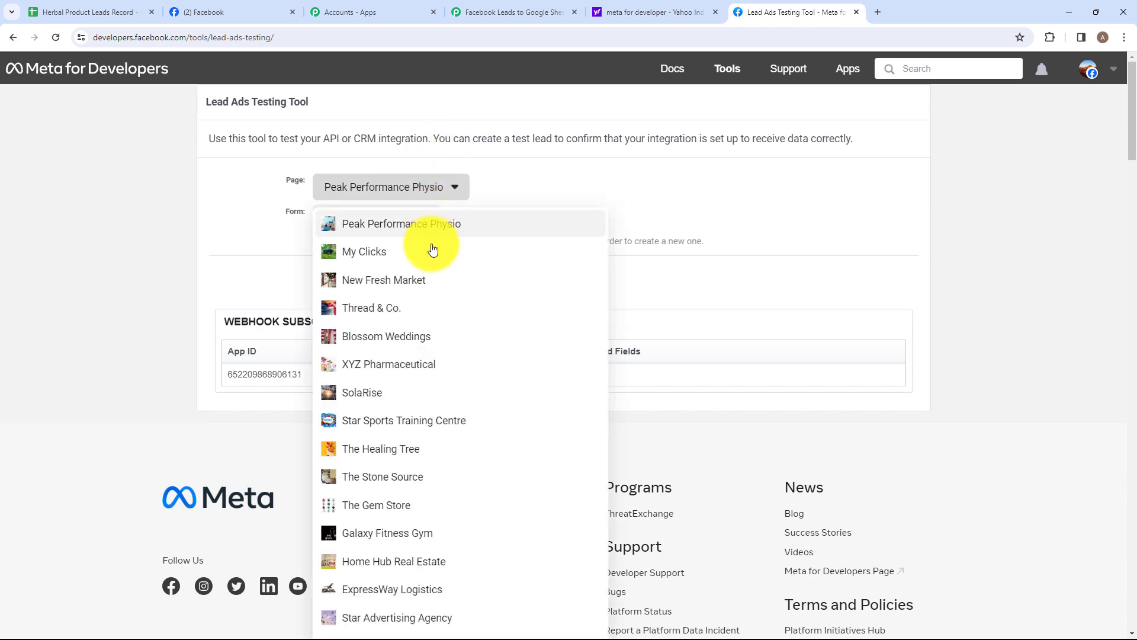
scroll(439, 325, "down", 2)
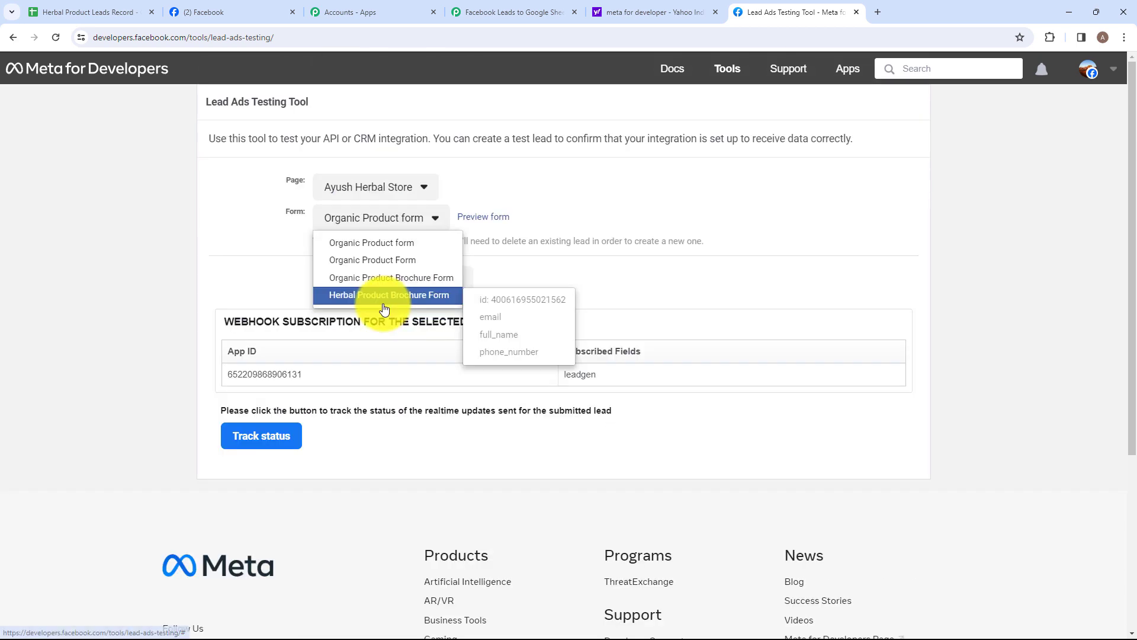
left_click(377, 302)
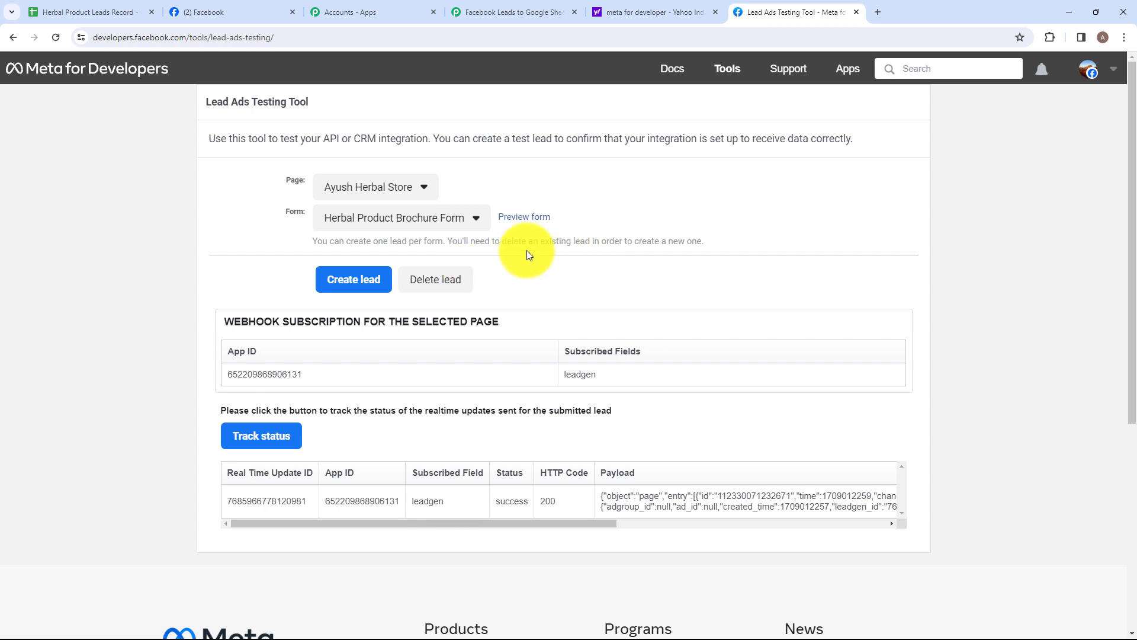
left_click(455, 289)
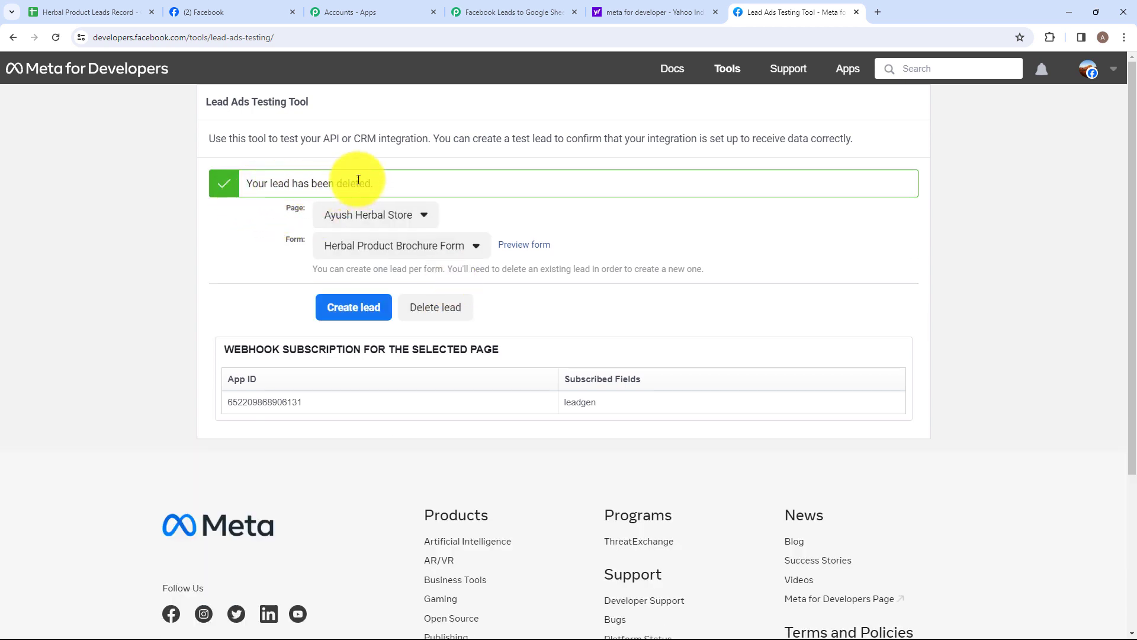
left_click(55, 37)
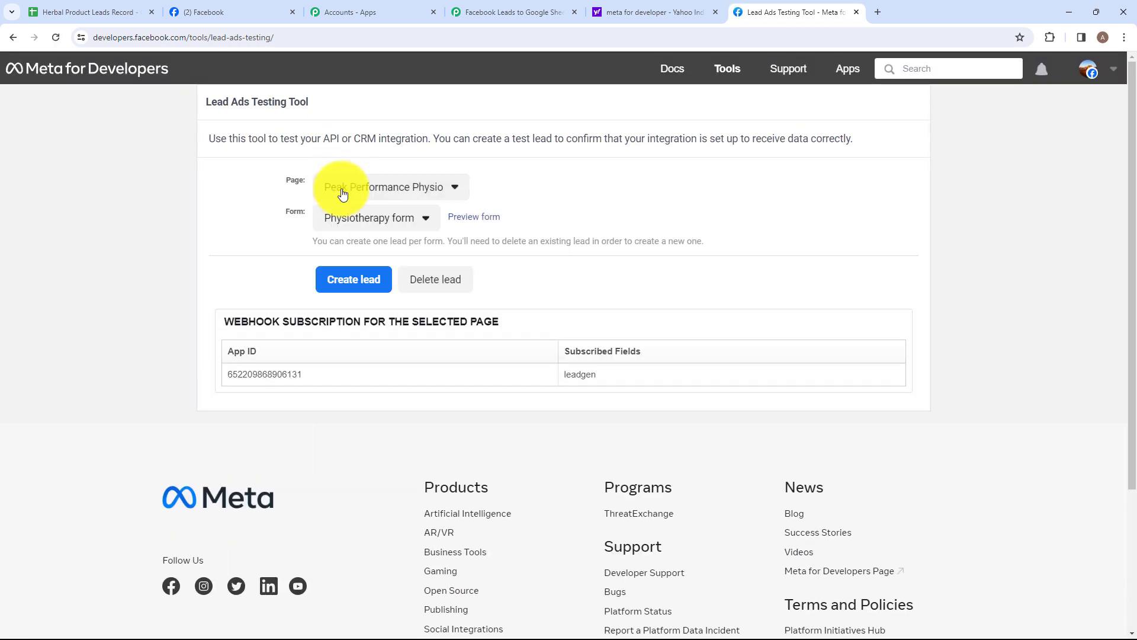
Select the Ayush Herbal Store page with its Herbal Product Brochure Form again and open the form's preview.
left_click(342, 191)
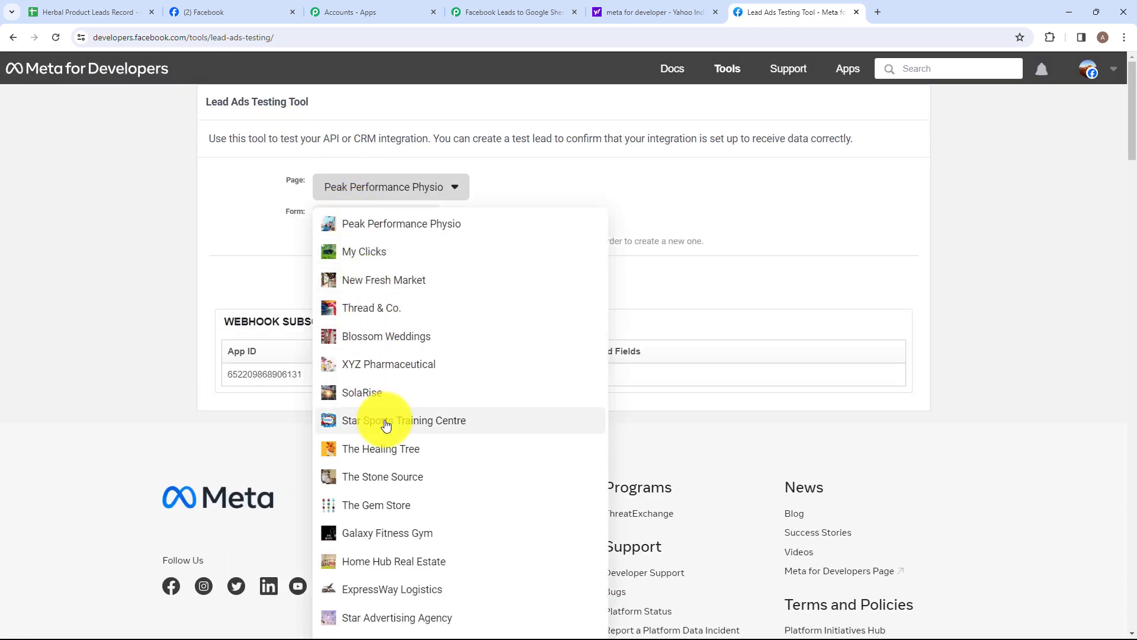
scroll(386, 426, "down", 4)
left_click(389, 444)
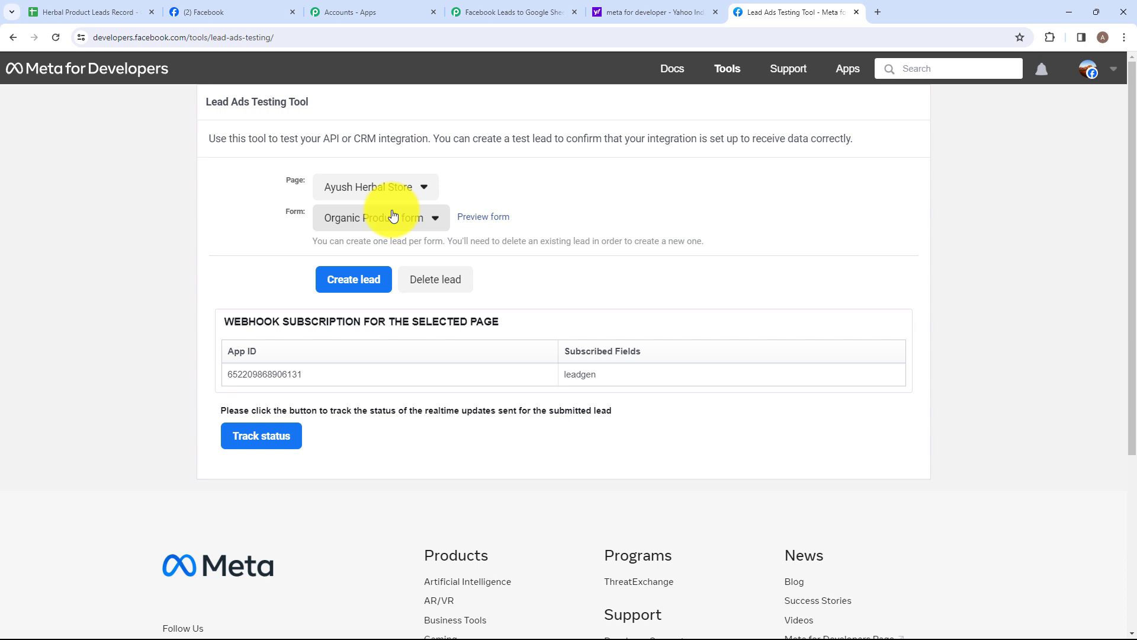
left_click(392, 216)
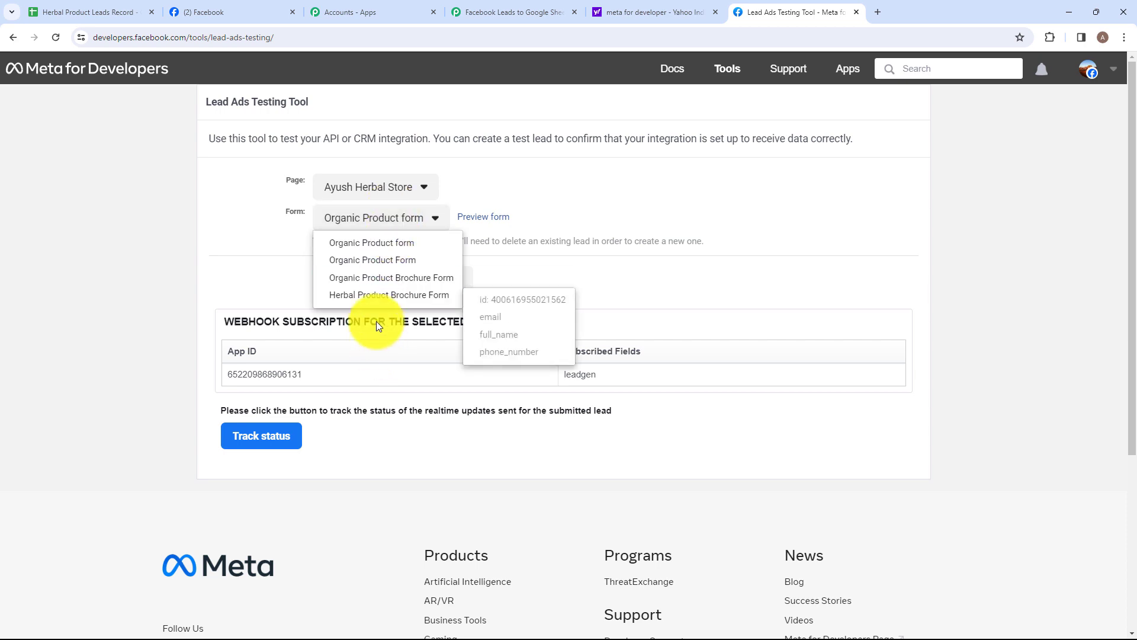
left_click(367, 297)
left_click(517, 218)
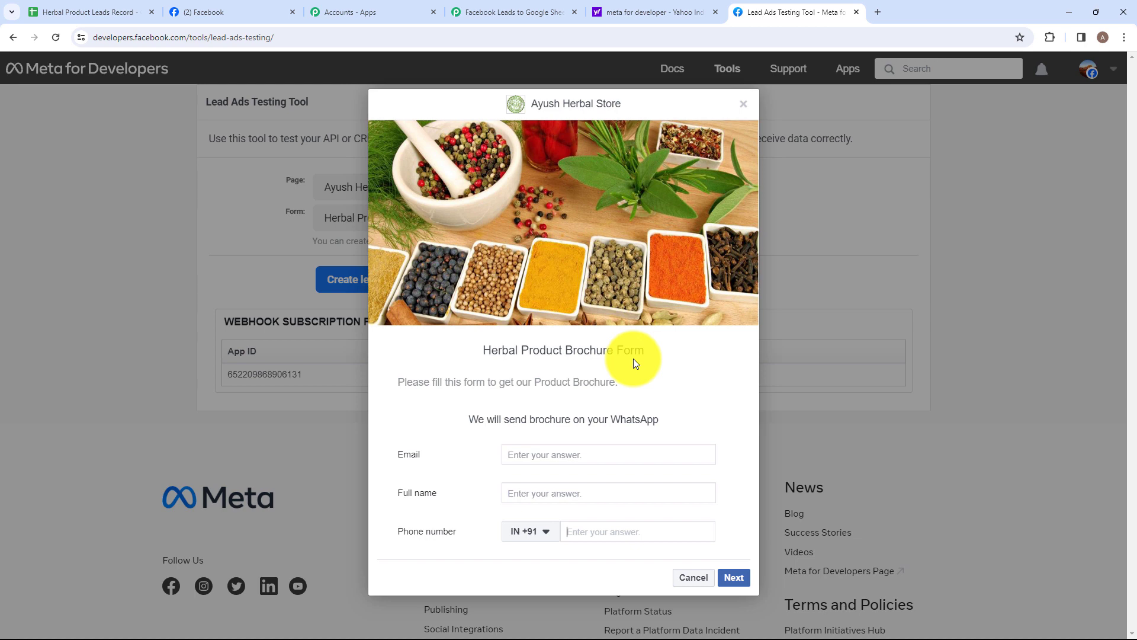
Fill in the lead form with a dummy email, full name and phone number, submit it and close the preview.
left_click(599, 454)
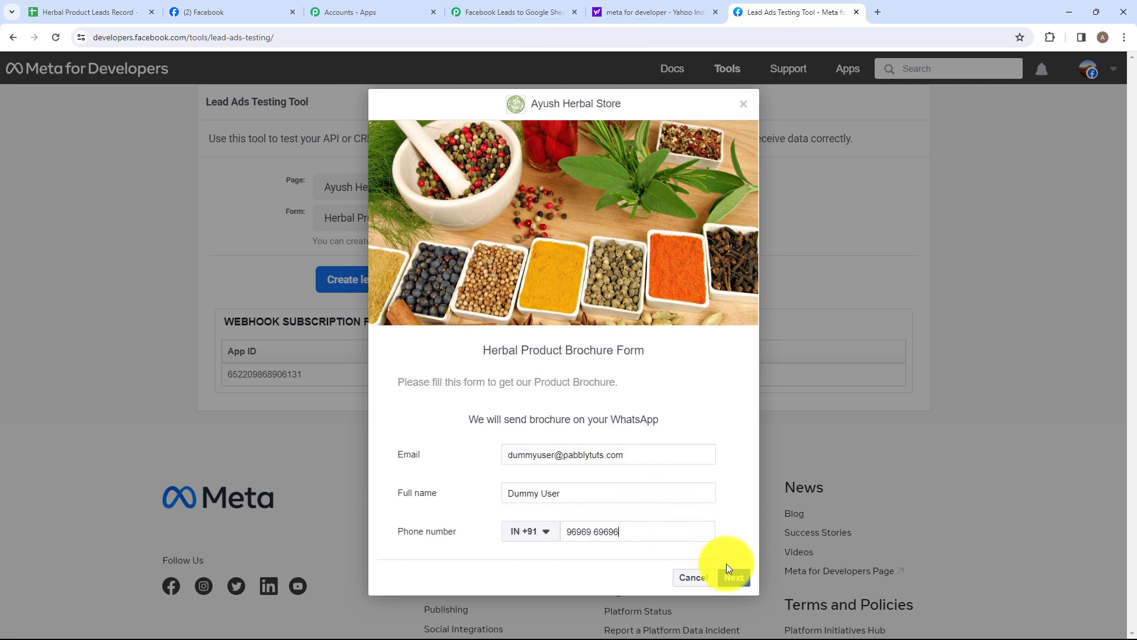
left_click(738, 582)
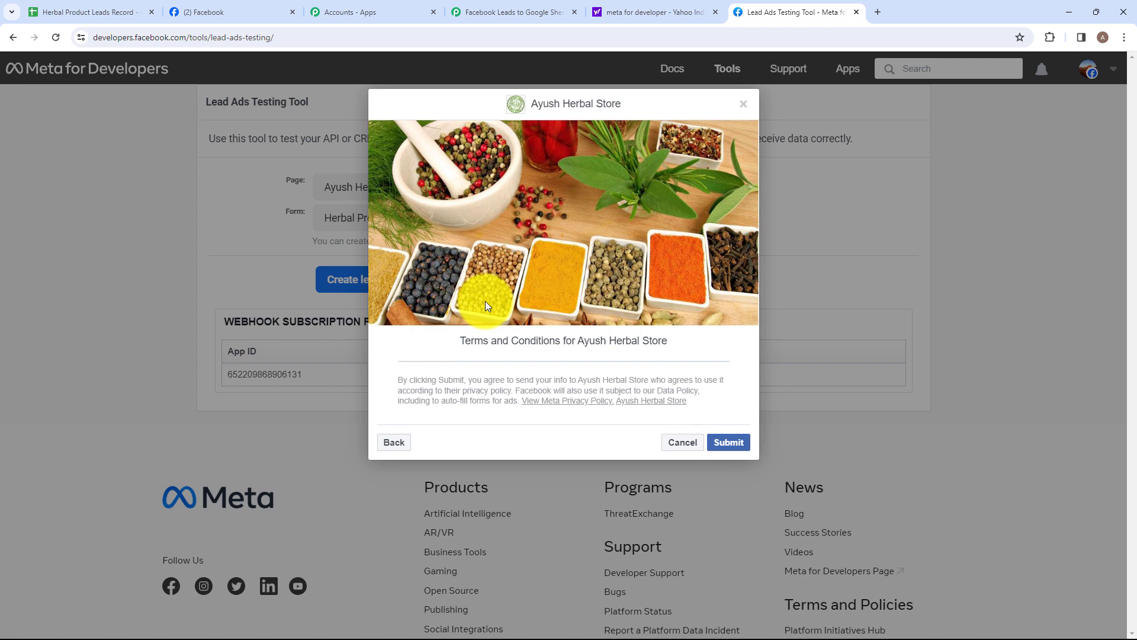
left_click(729, 443)
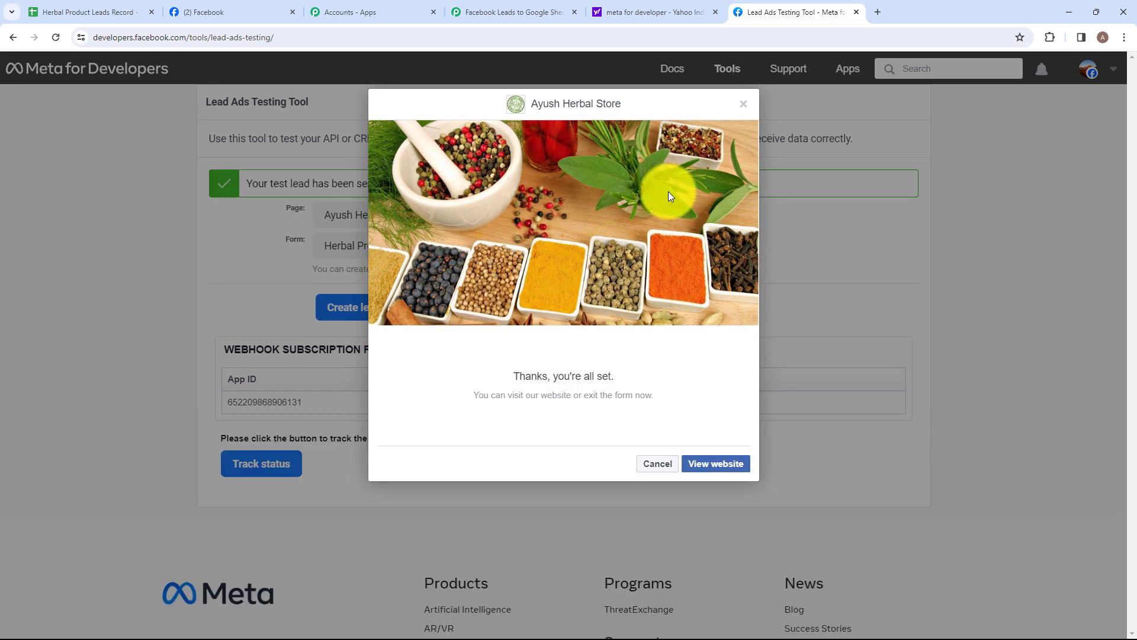
left_click(743, 108)
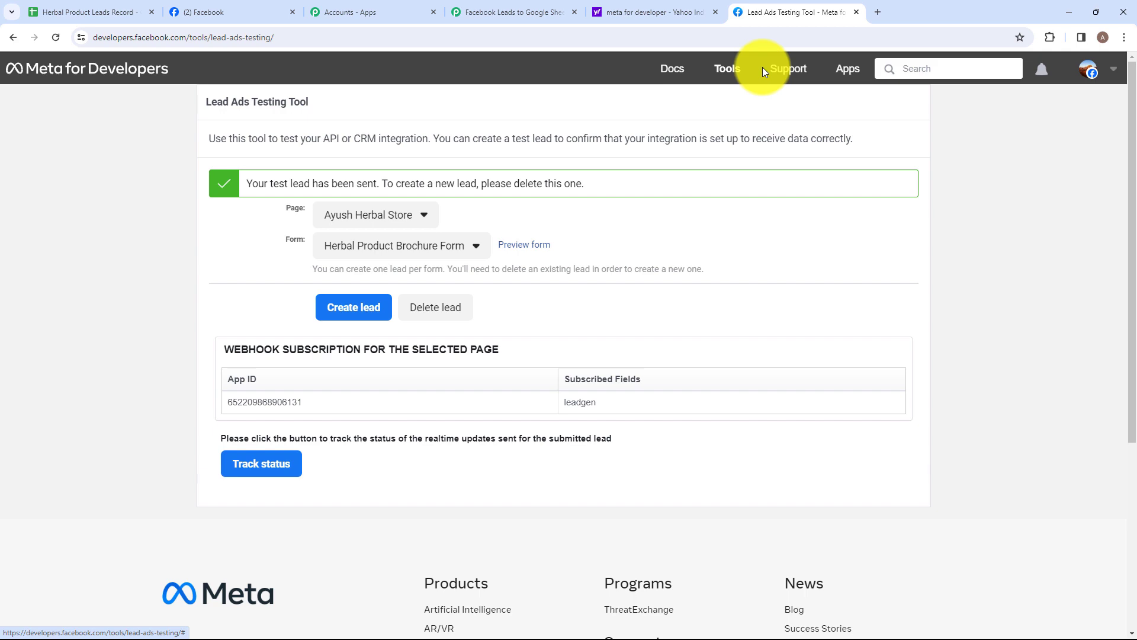
Switch back to the Pabbly Connect workflow and examine the trigger's received response, including the lead's email, full name and phone number.
left_click(503, 4)
scroll(515, 484, "down", 4)
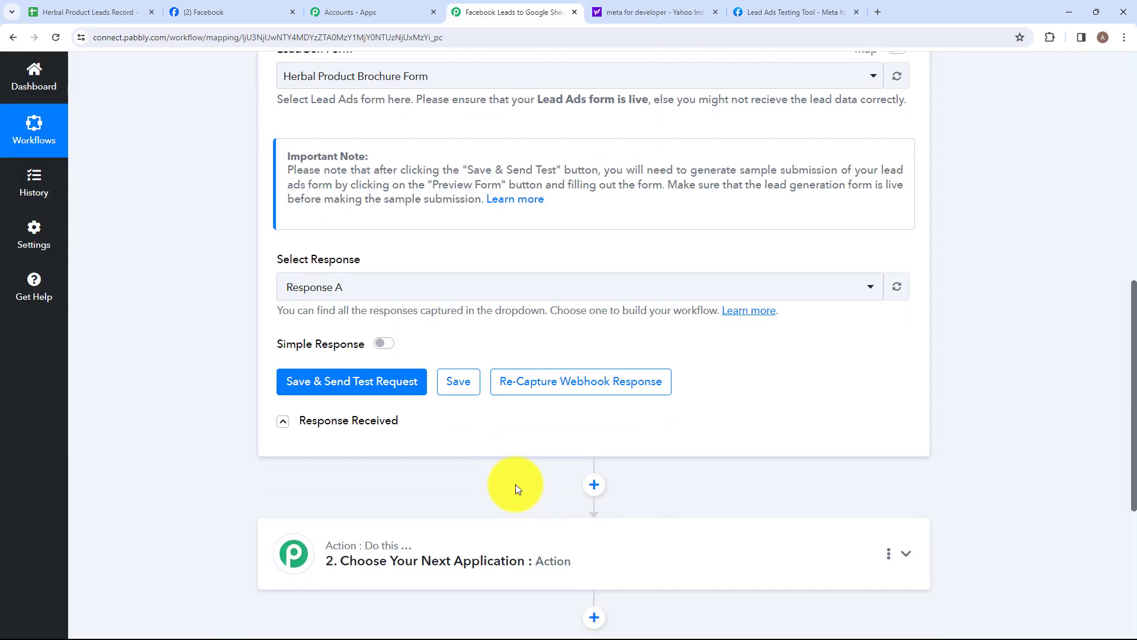
left_click(356, 362)
scroll(445, 419, "down", 1)
scroll(444, 418, "down", 4)
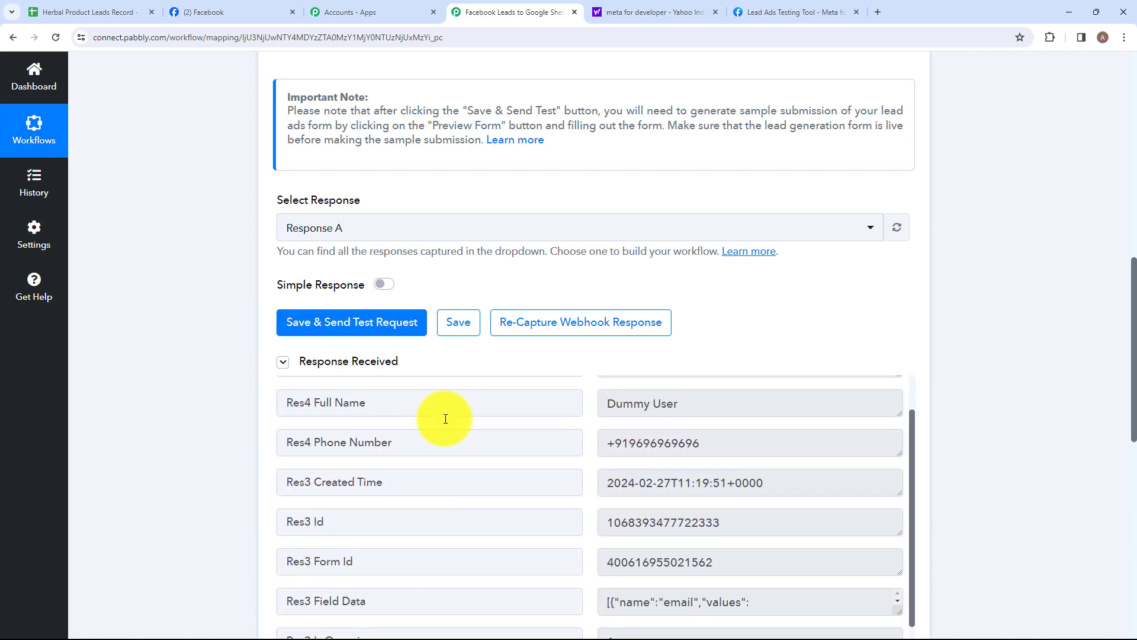
scroll(569, 432, "up", 3)
scroll(600, 437, "up", 1)
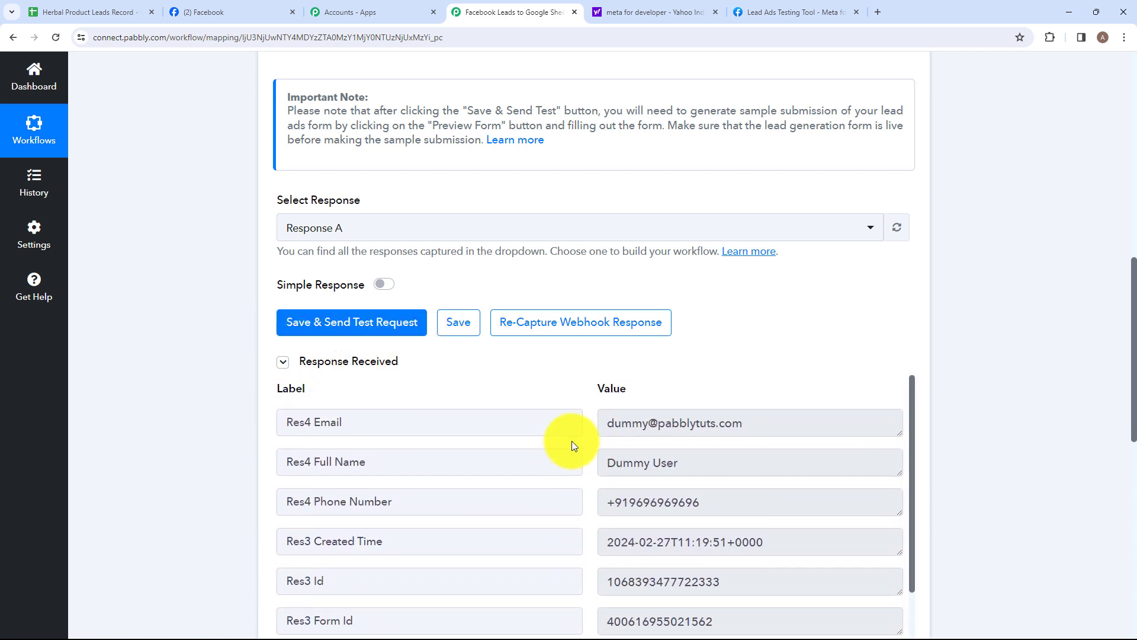
left_click(745, 415)
left_click(686, 460)
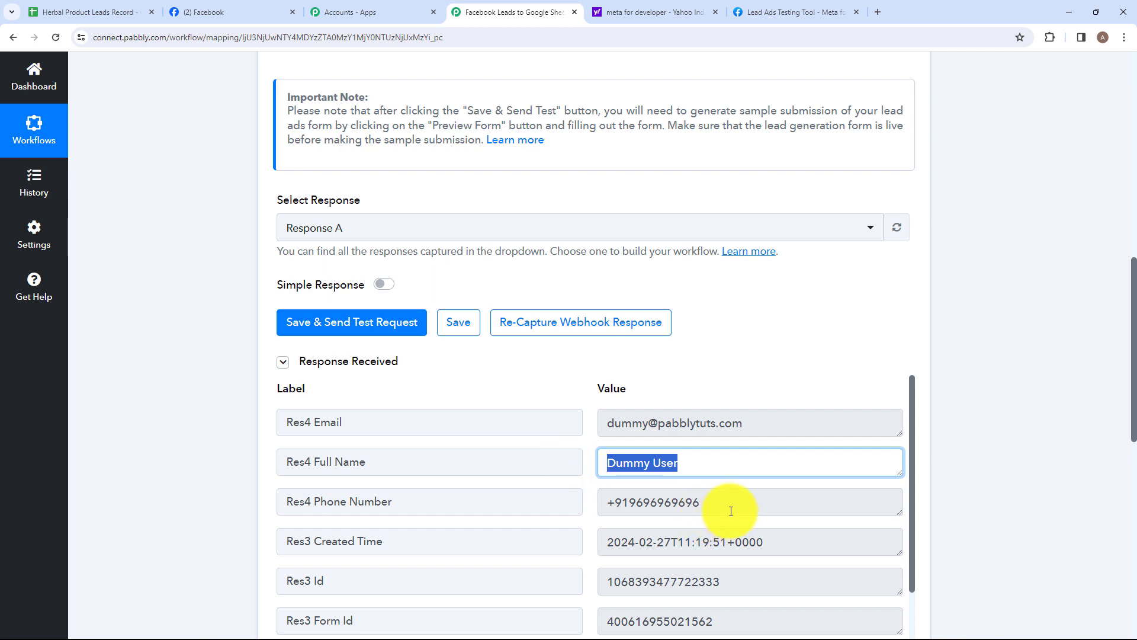
left_click(653, 508)
scroll(582, 515, "down", 3)
scroll(583, 515, "down", 6)
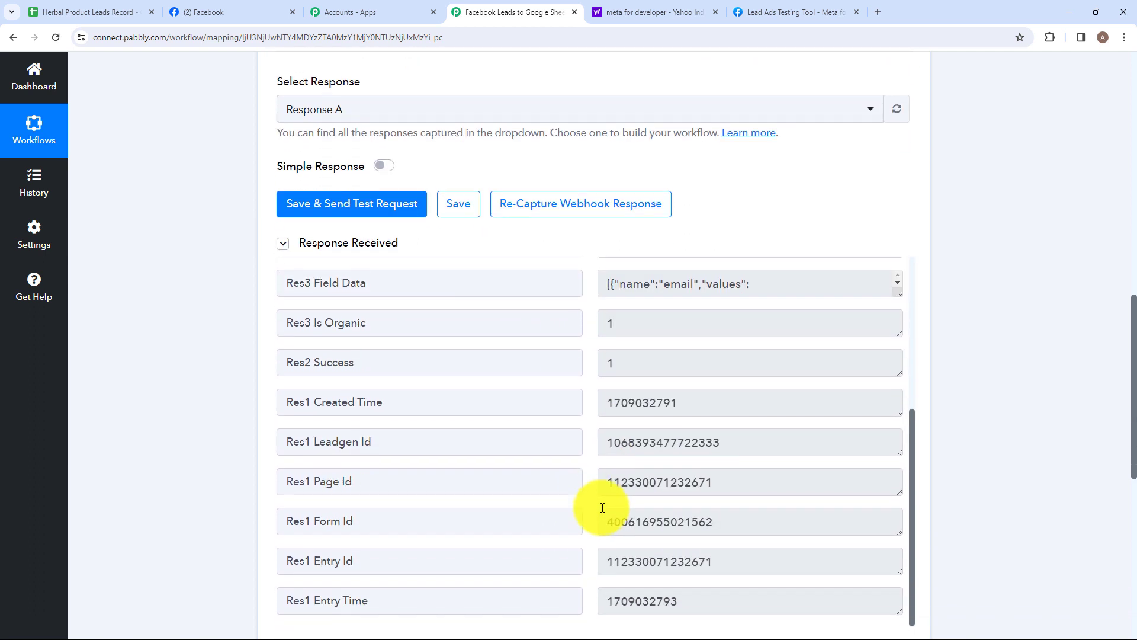
scroll(602, 507, "down", 3)
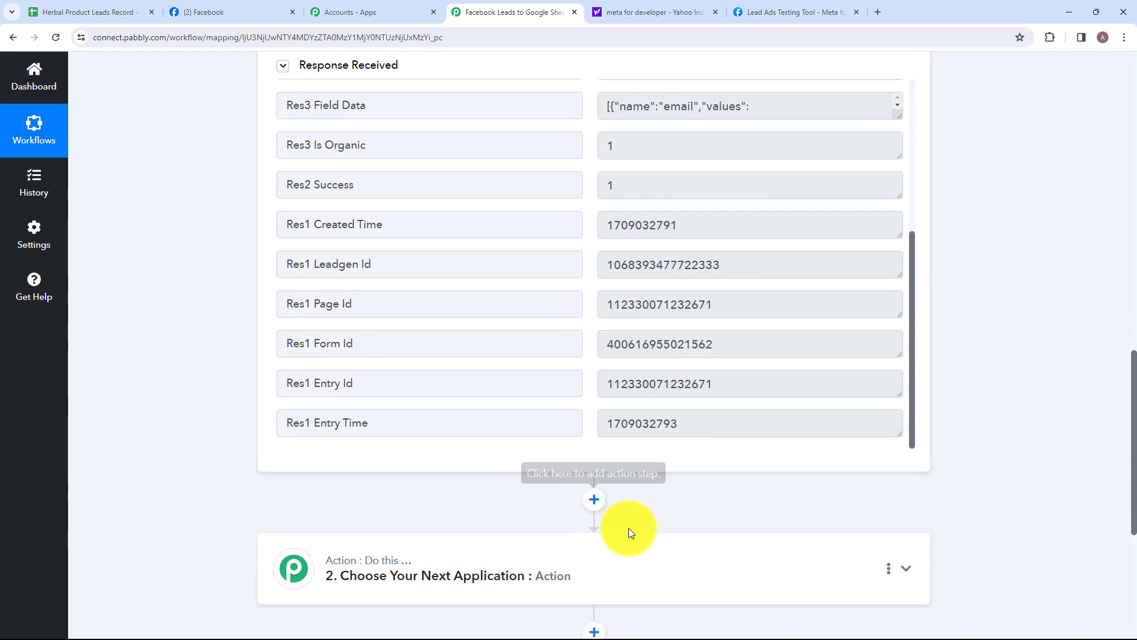
Set the workflow's action application to Google Sheets with Add New Row as the action event.
left_click(635, 560)
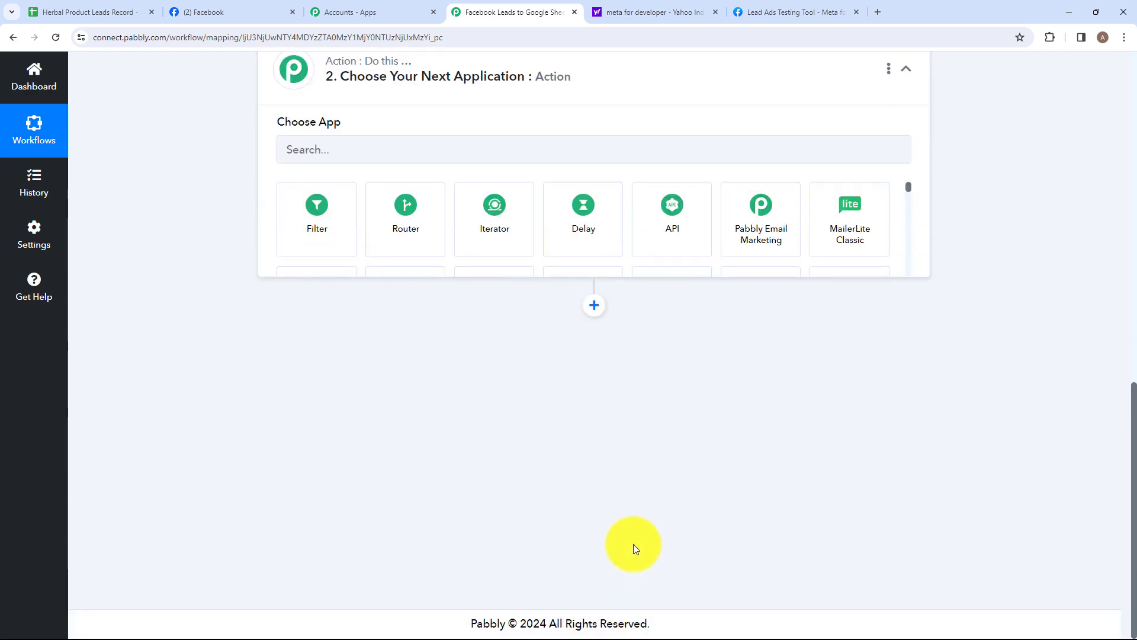
left_click(483, 306)
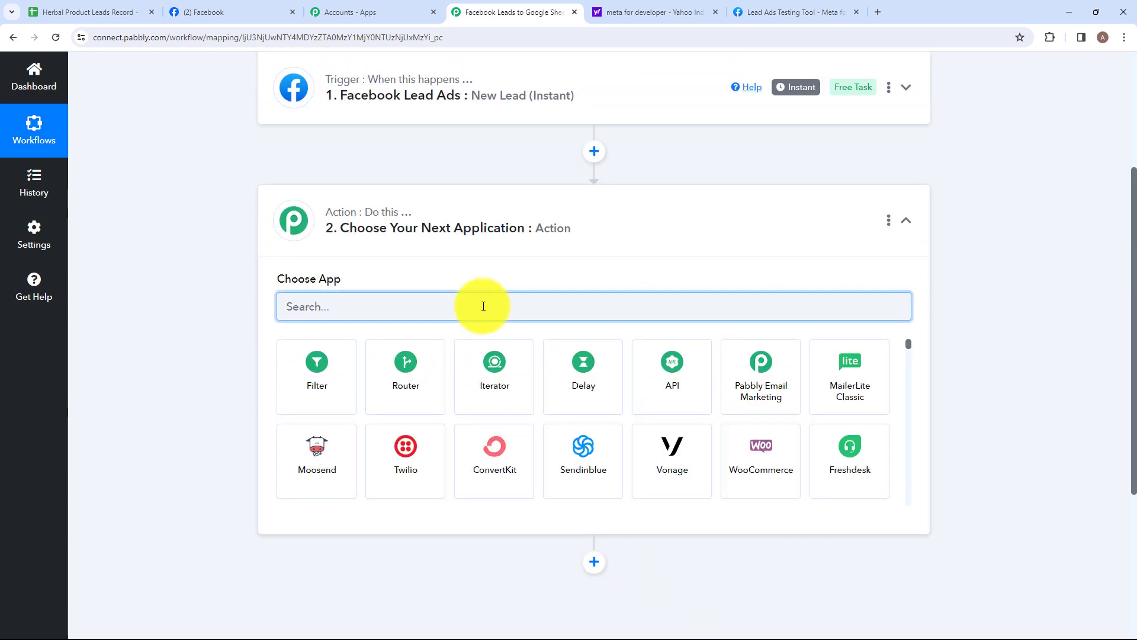
key("Caps_Lock")
type("Goog")
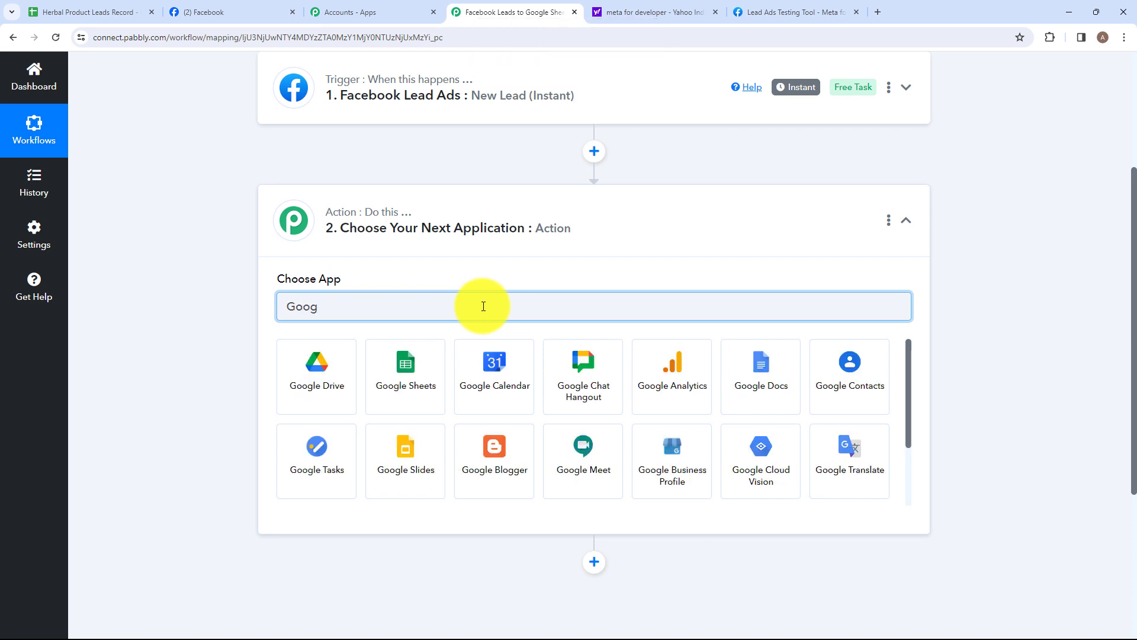
left_click(431, 380)
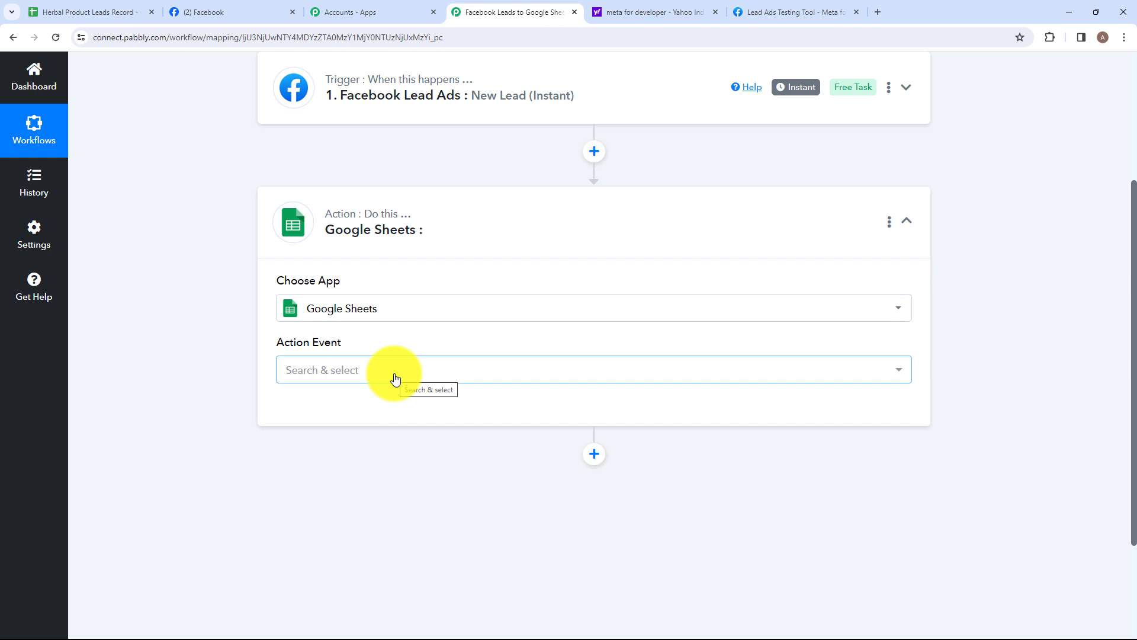
left_click(895, 373)
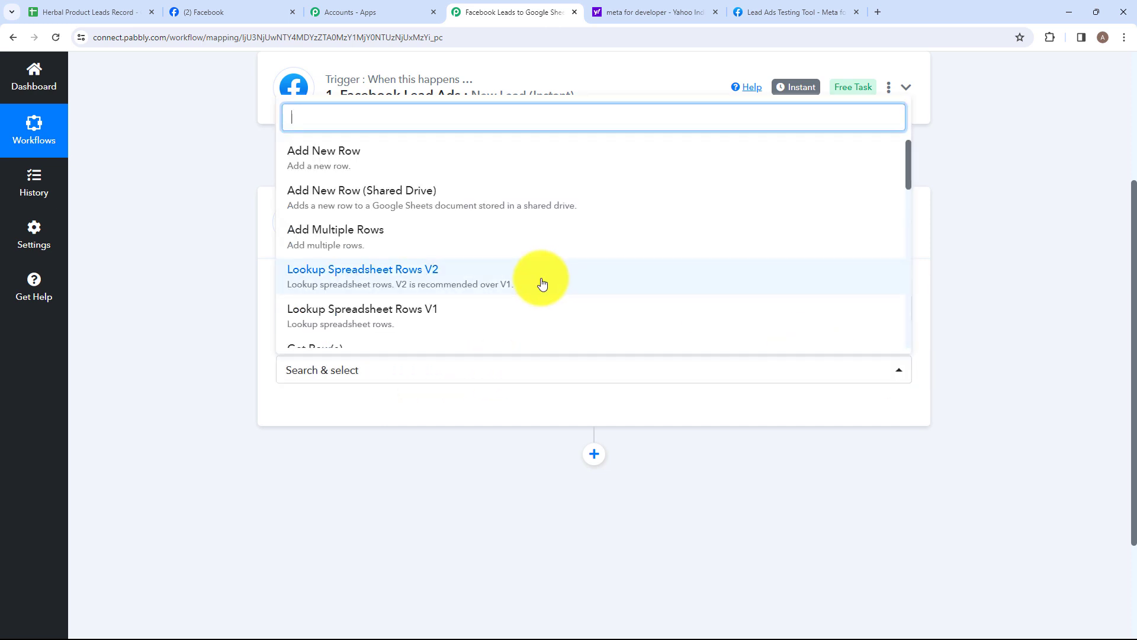
scroll(574, 279, "down", 5)
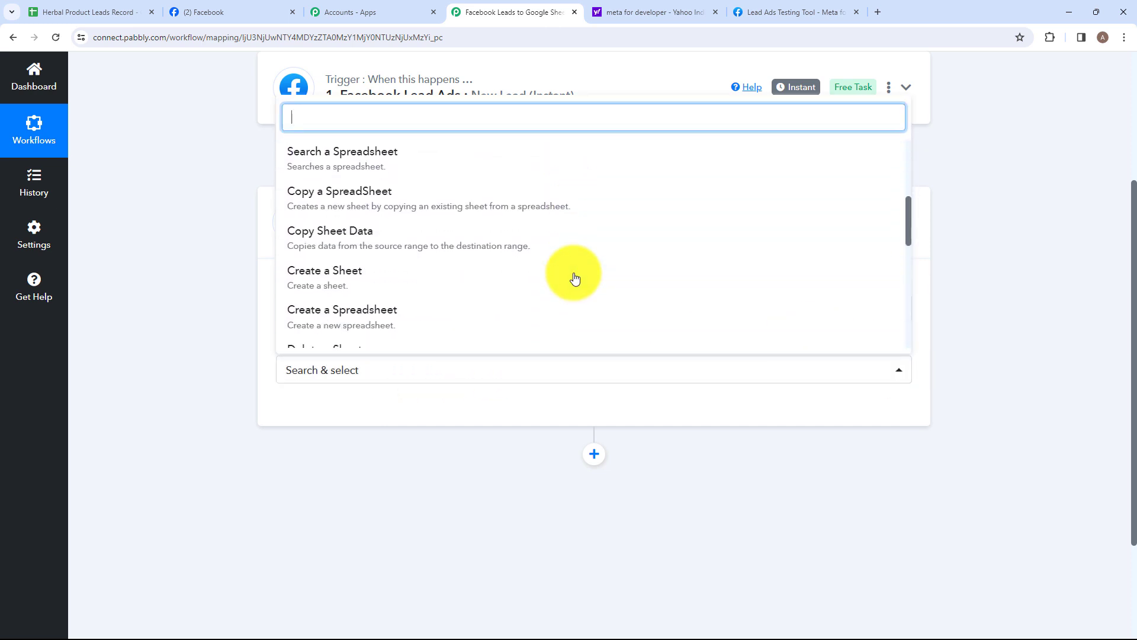
scroll(575, 279, "up", 5)
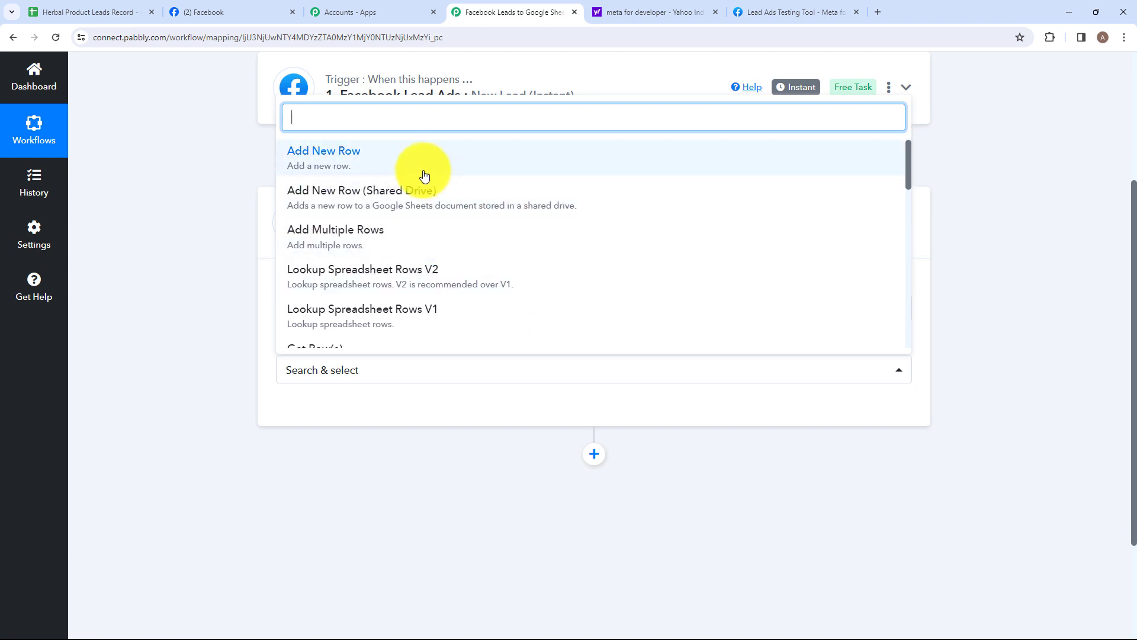
left_click(425, 175)
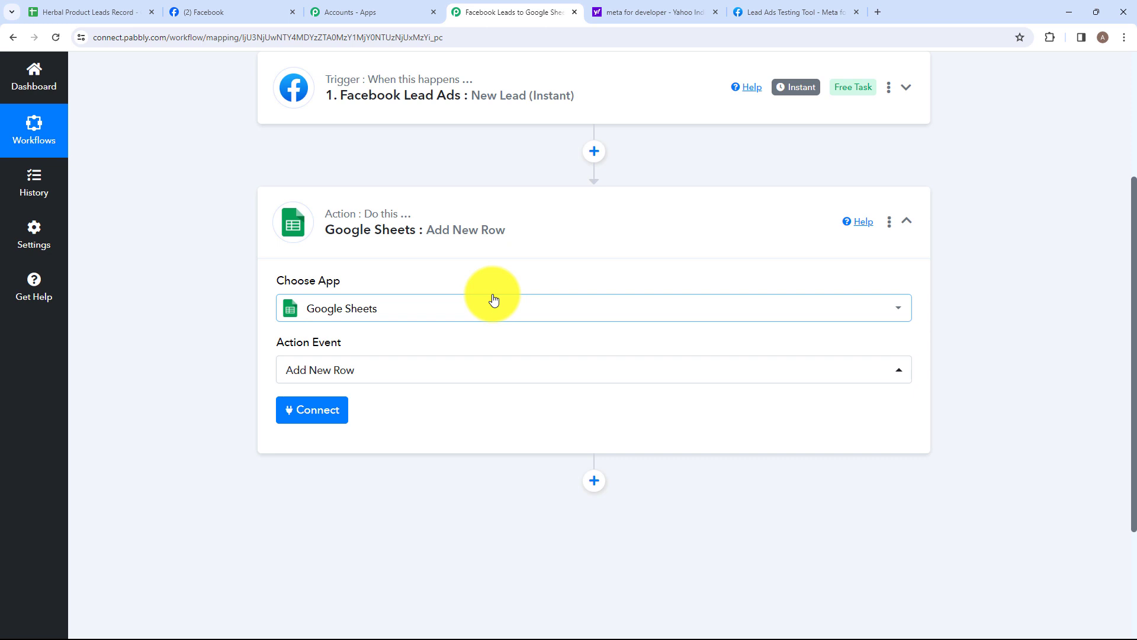
Add a new Google Sheets connection for the action by signing in with Google and allowing Pabbly Connect access.
left_click(316, 410)
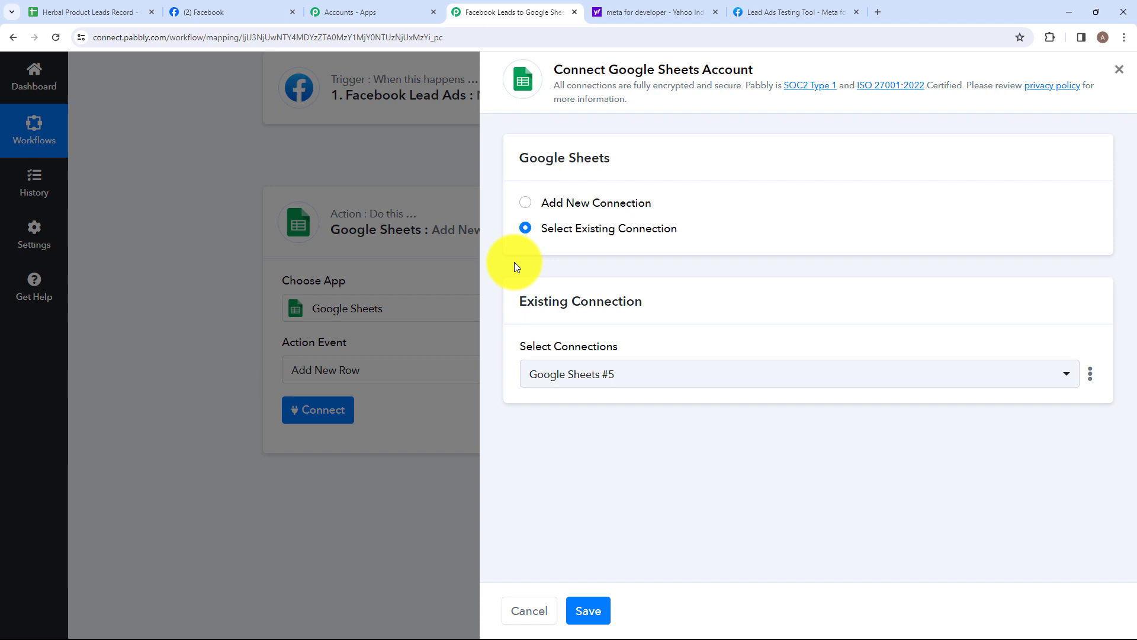
left_click(527, 207)
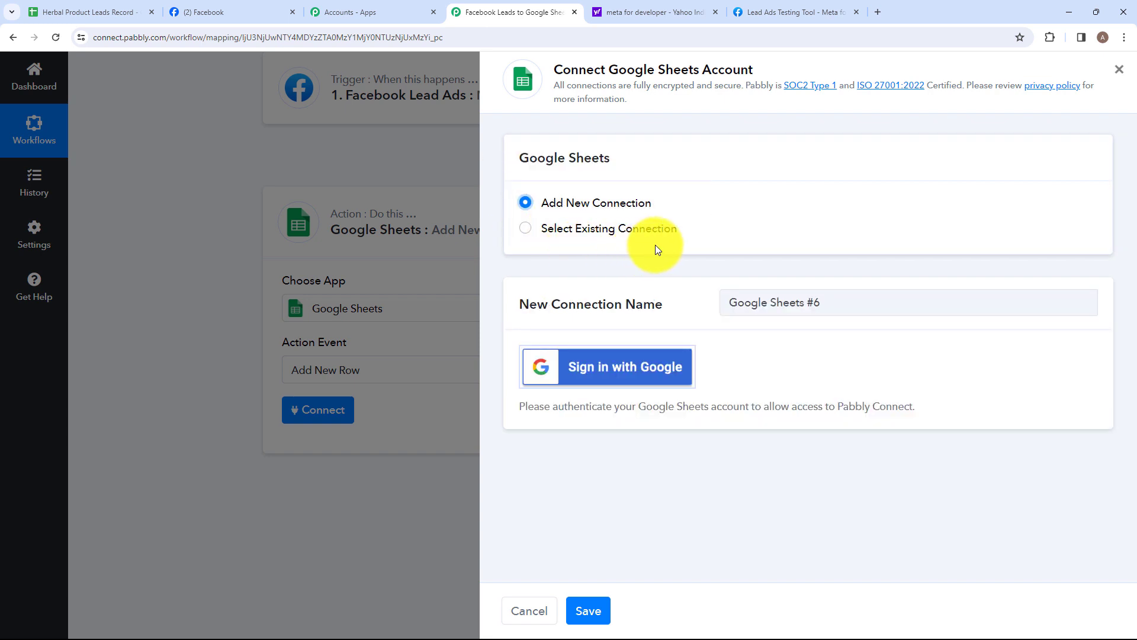
left_click(597, 369)
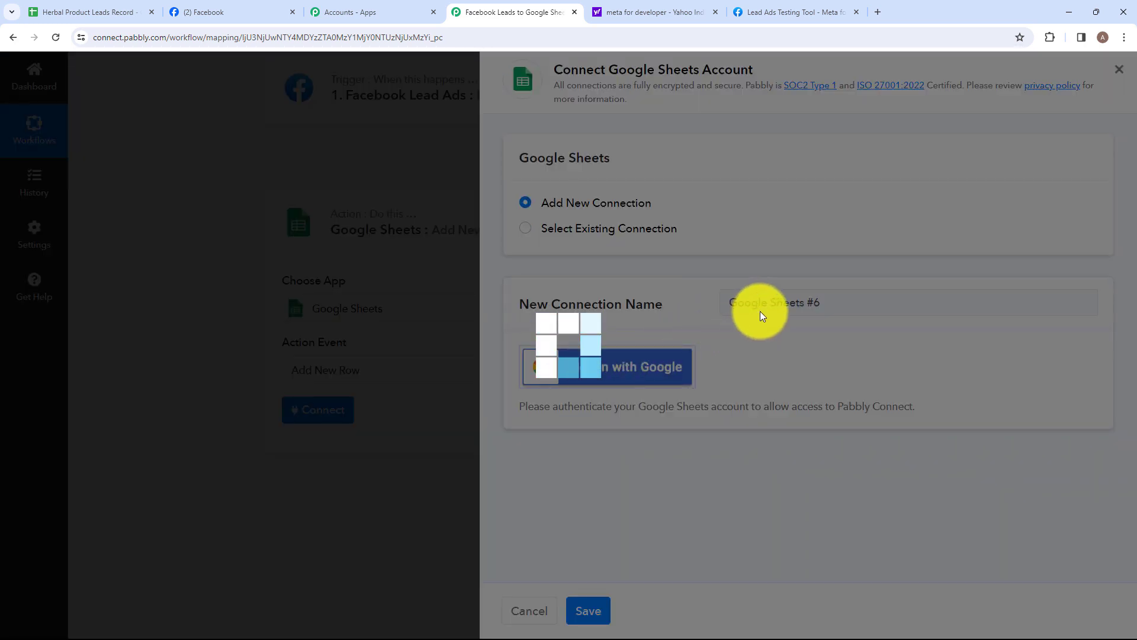
scroll(303, 274, "down", 3)
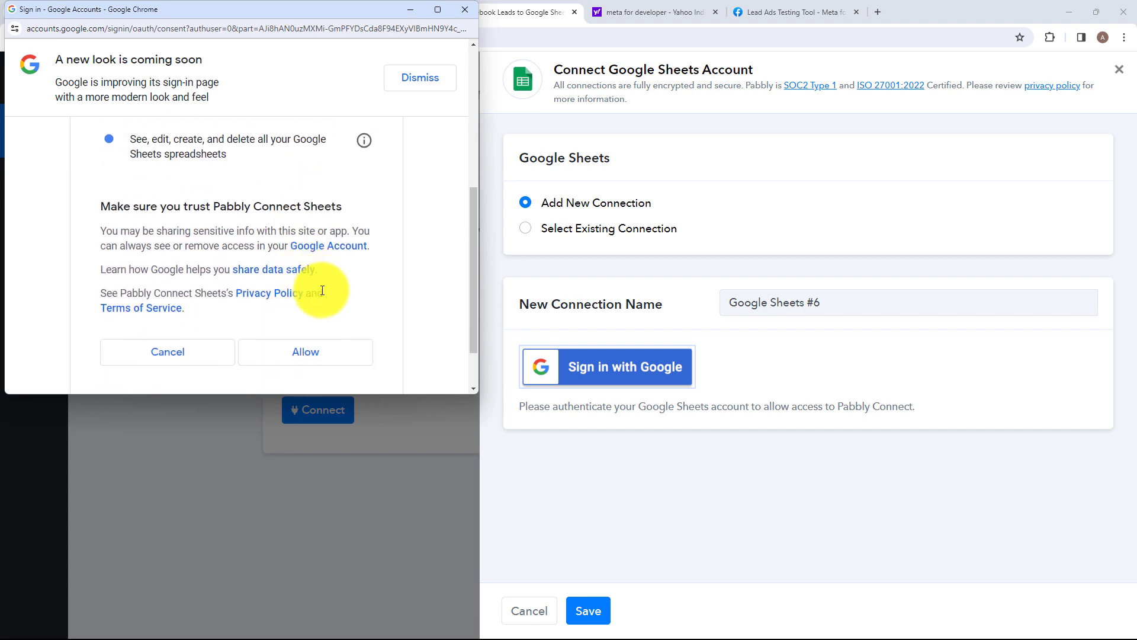
left_click(317, 350)
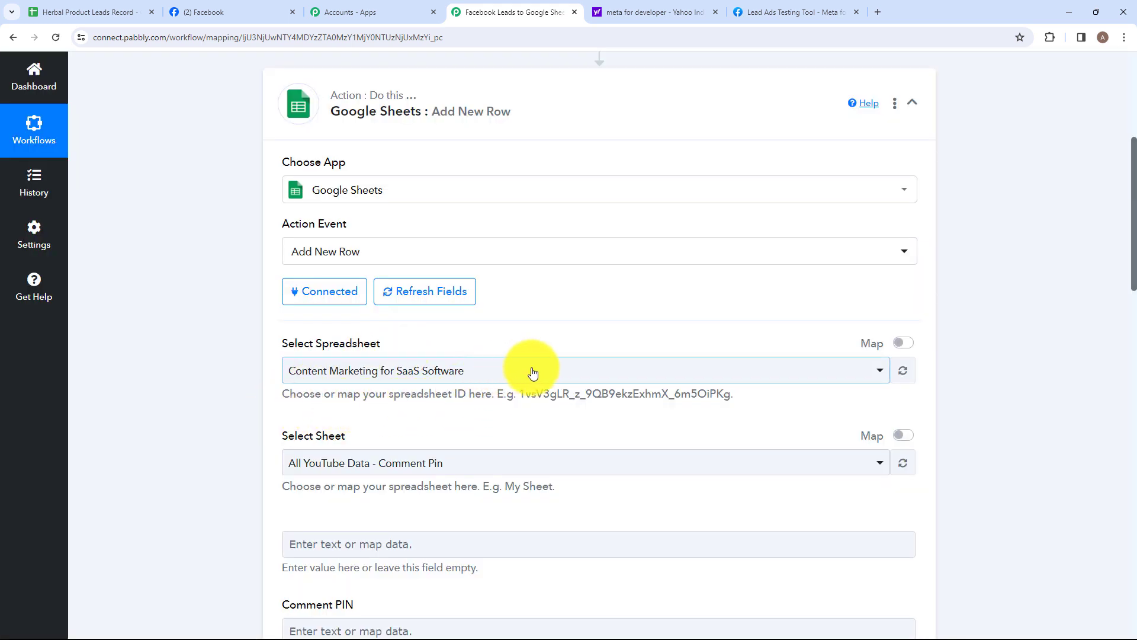
Select the Herbal Product Leads Record spreadsheet with Sheet1 for the action, checking the name against the open spreadsheet.
left_click(837, 372)
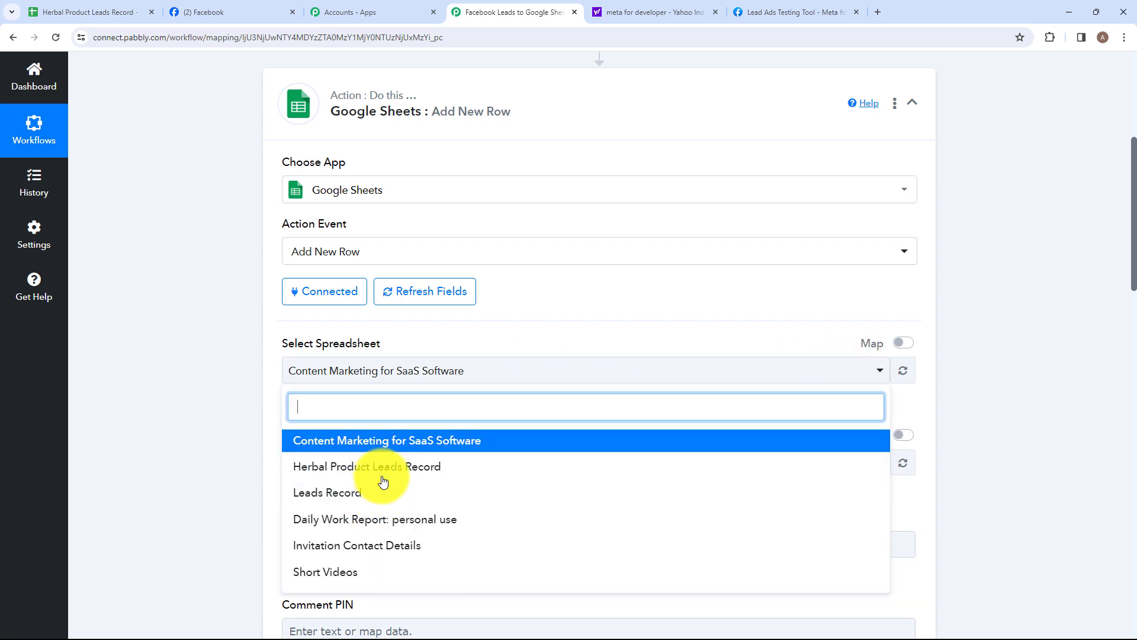
left_click(338, 470)
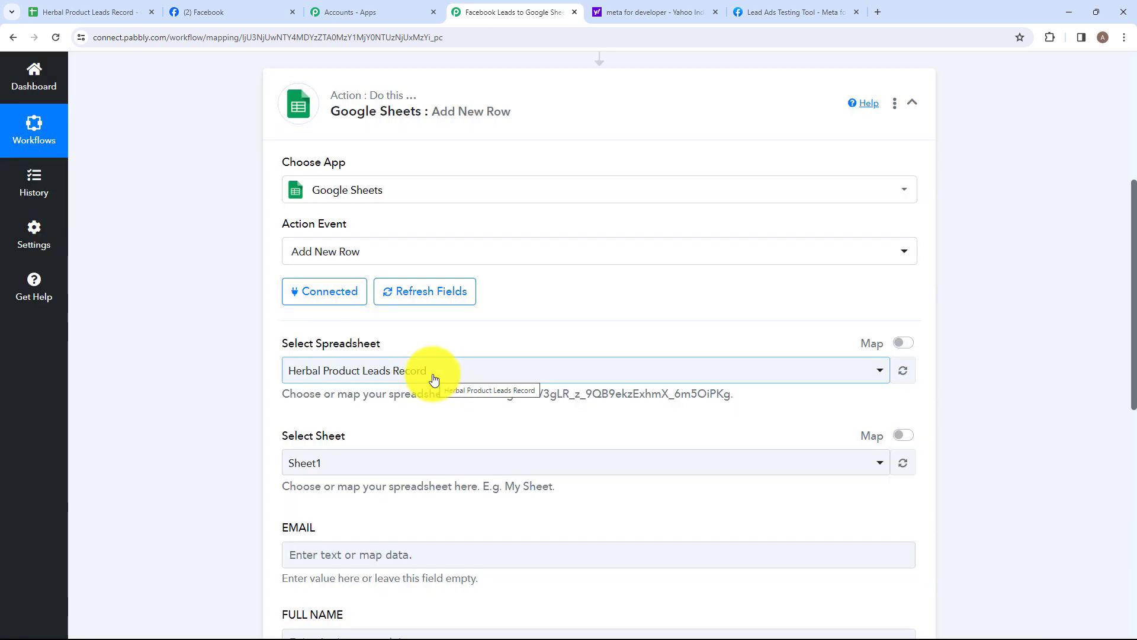
left_click(109, 9)
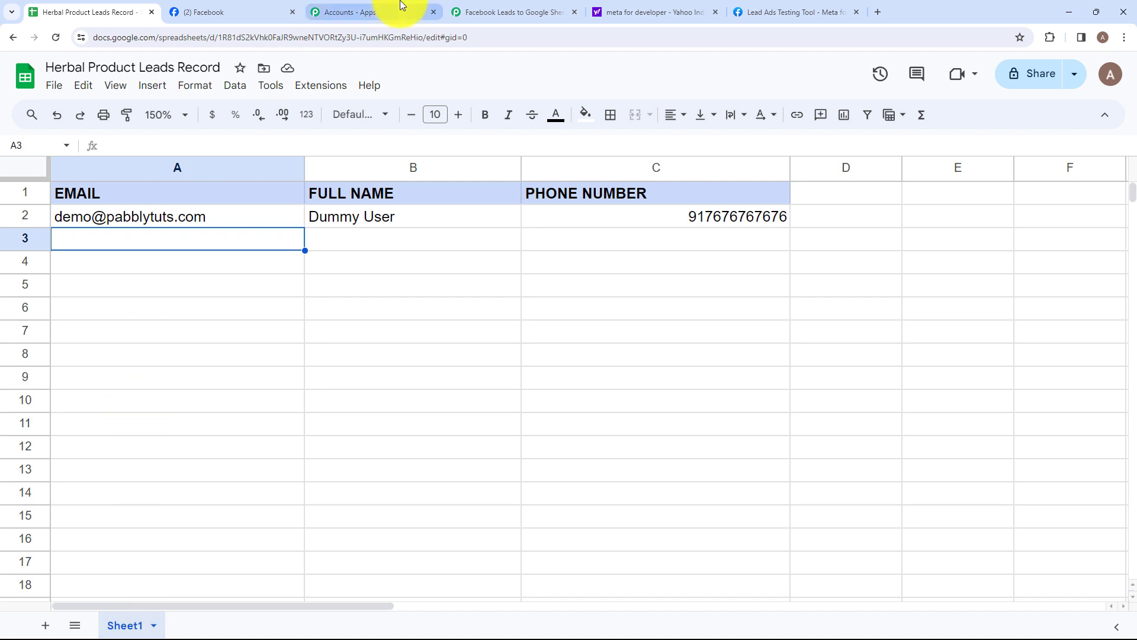
left_click(474, 11)
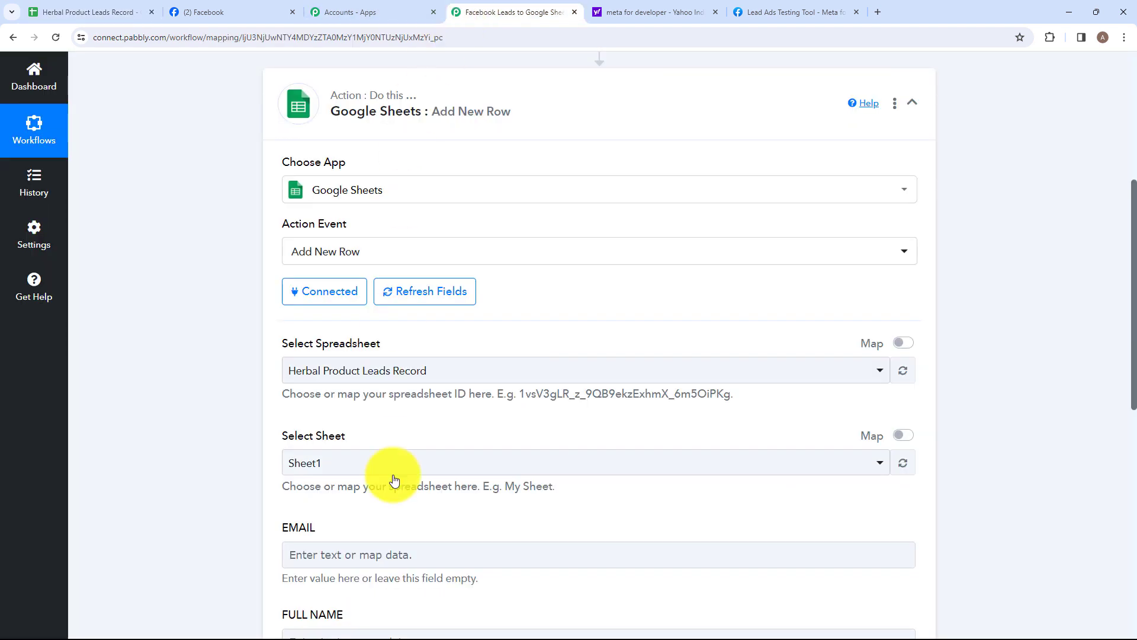
left_click(324, 466)
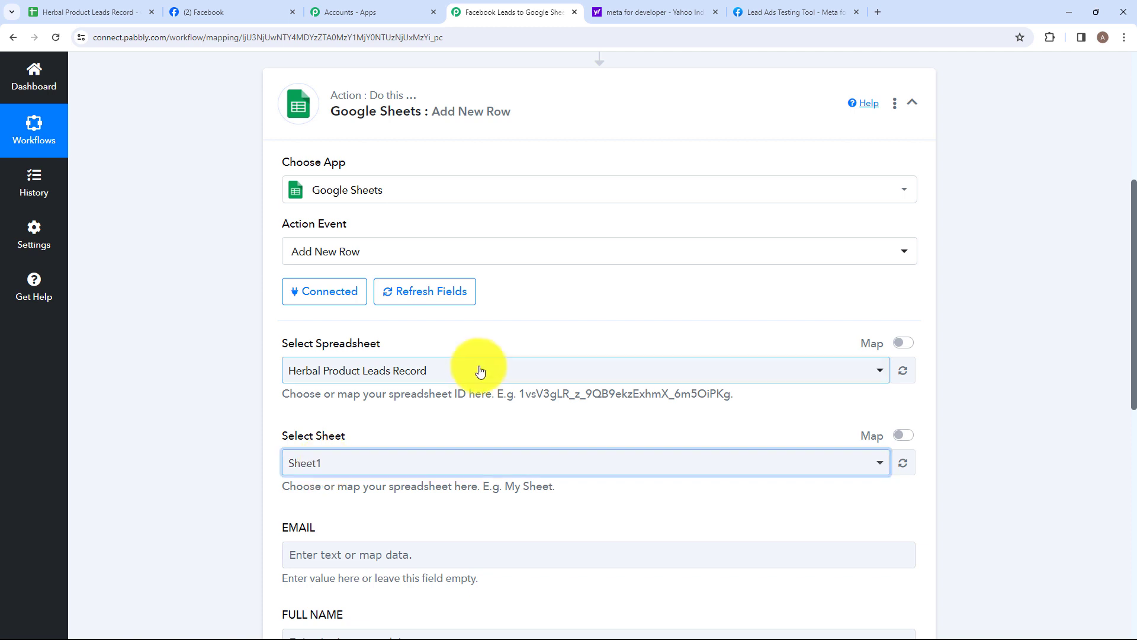
Compare the EMAIL, FULL NAME and PHONE NUMBER columns of the Herbal Product Leads Record spreadsheet with the action's mapping fields.
left_click(106, 11)
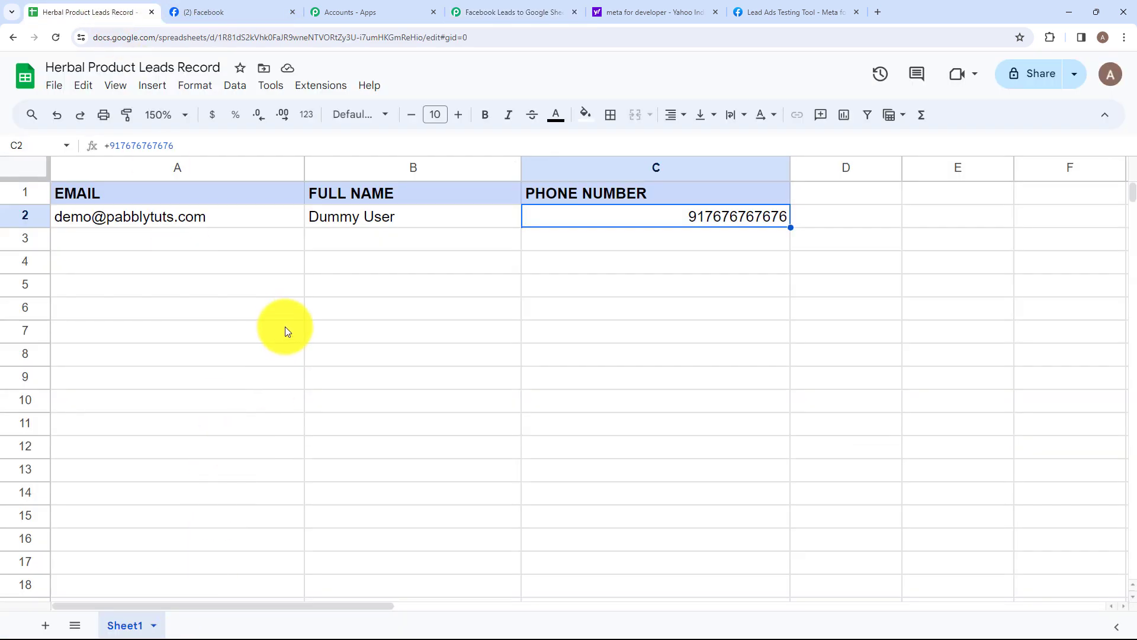
left_click(510, 12)
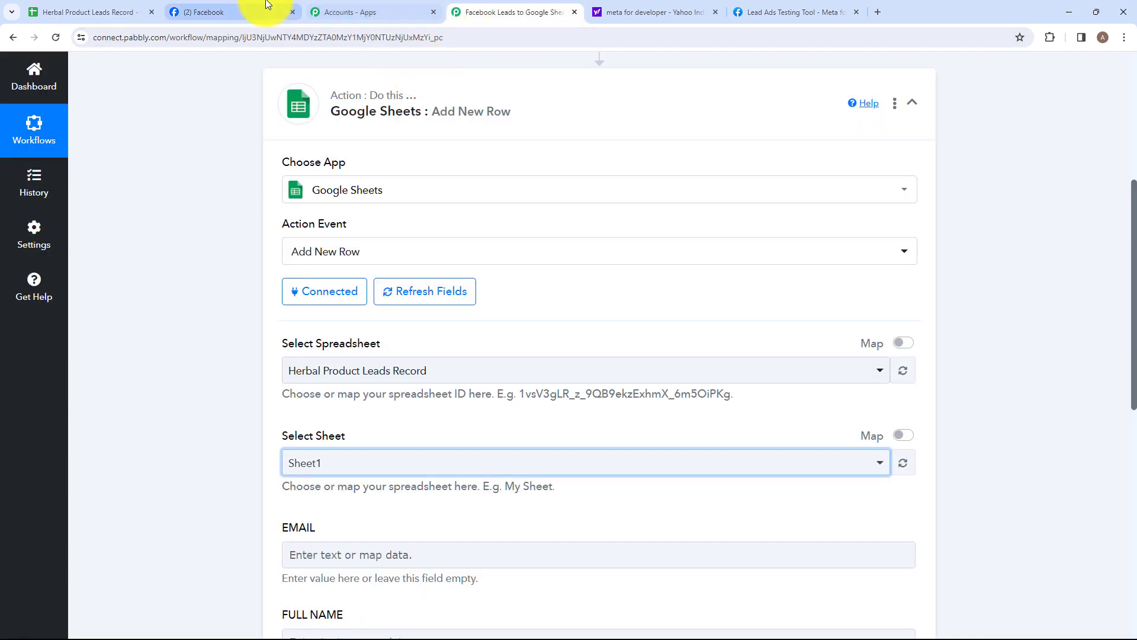
left_click(115, 12)
left_click(185, 201)
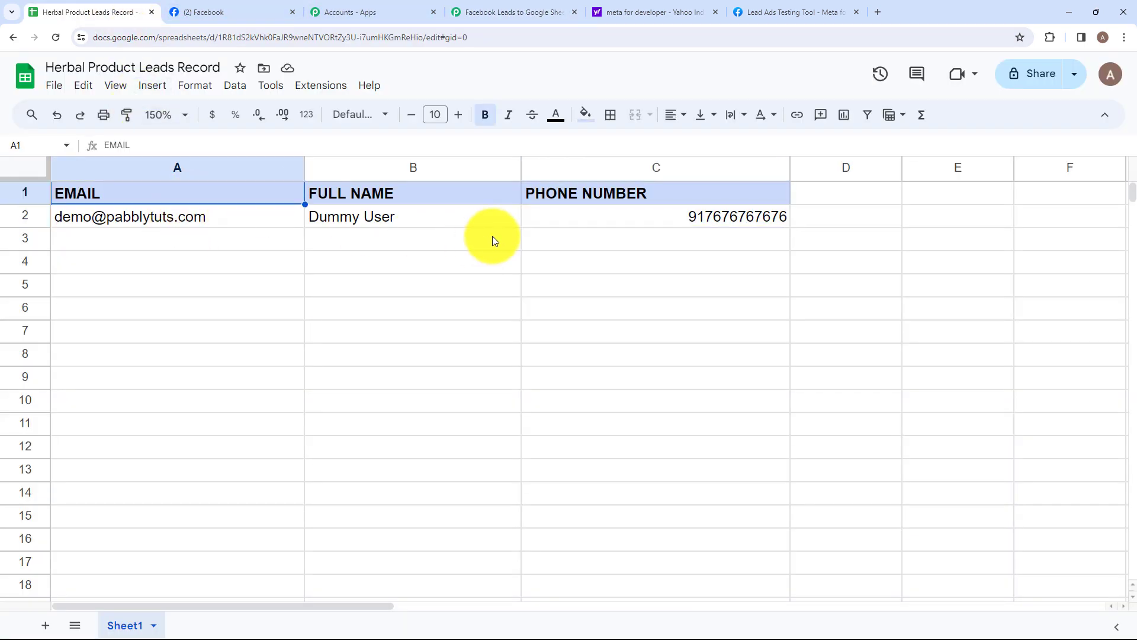
left_click(492, 237)
left_click(680, 215)
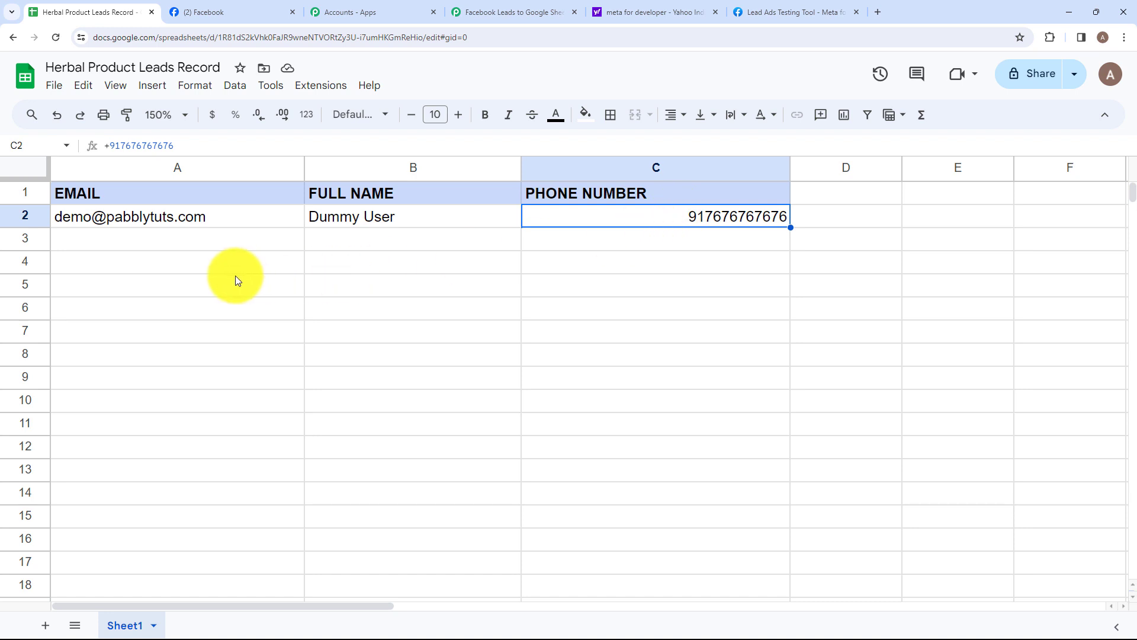
left_click(446, 8)
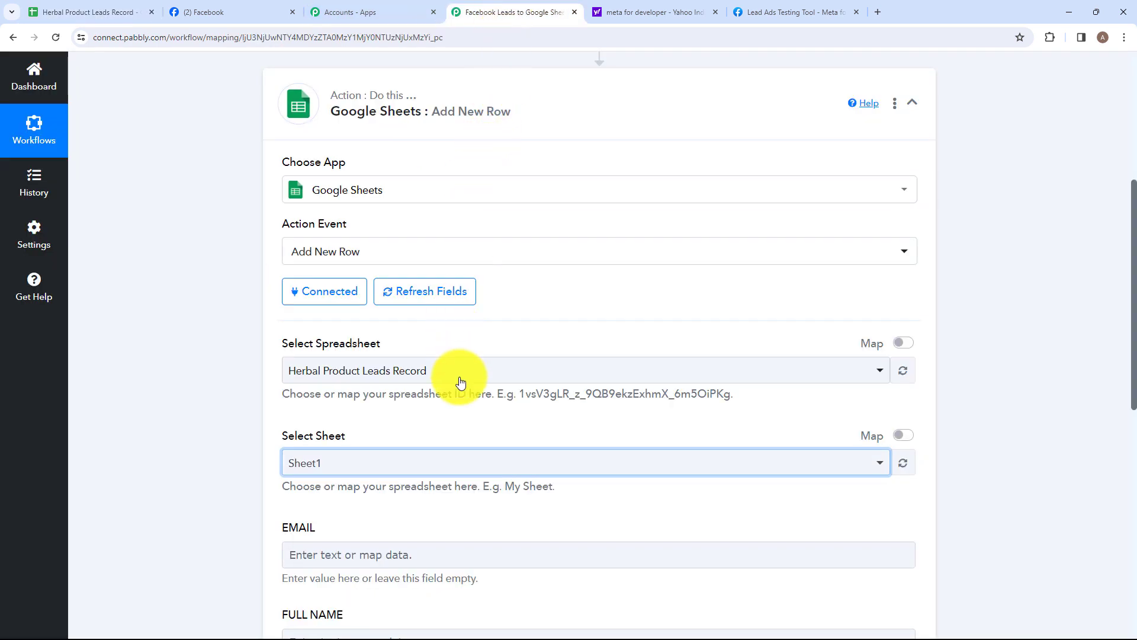
scroll(399, 457, "down", 2)
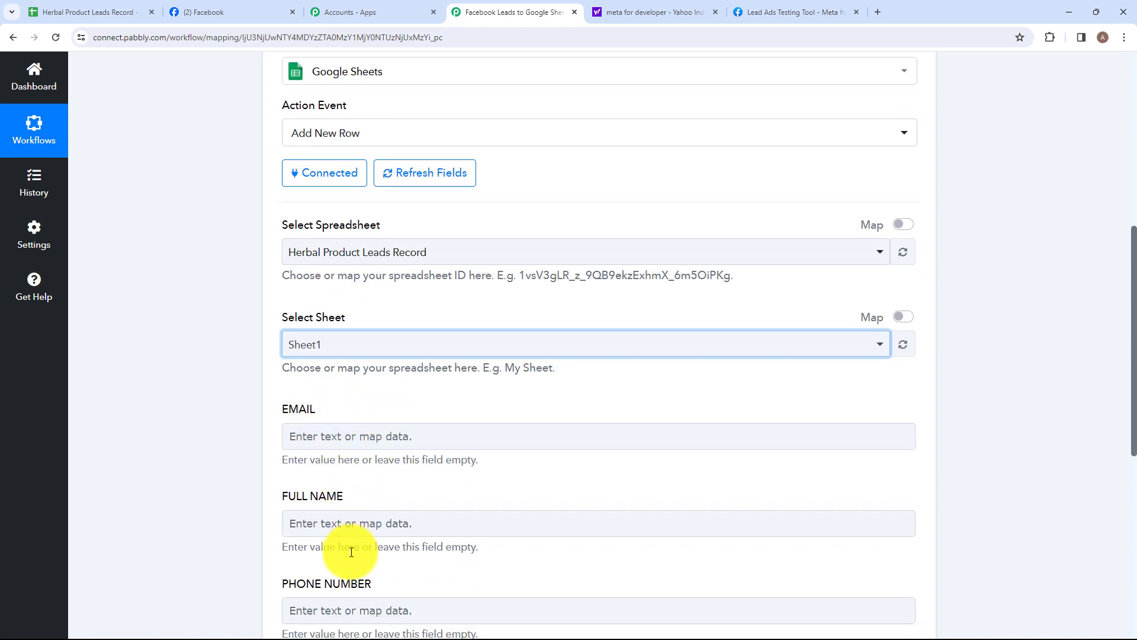
left_click(70, 13)
left_click(401, 215)
left_click(591, 217)
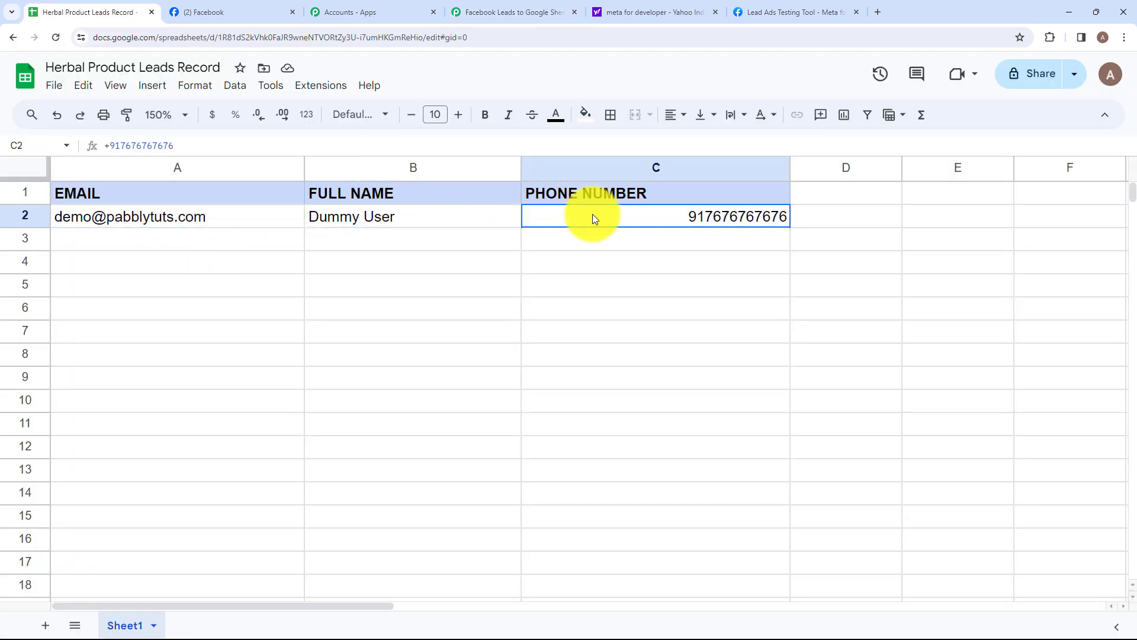
left_click(501, 11)
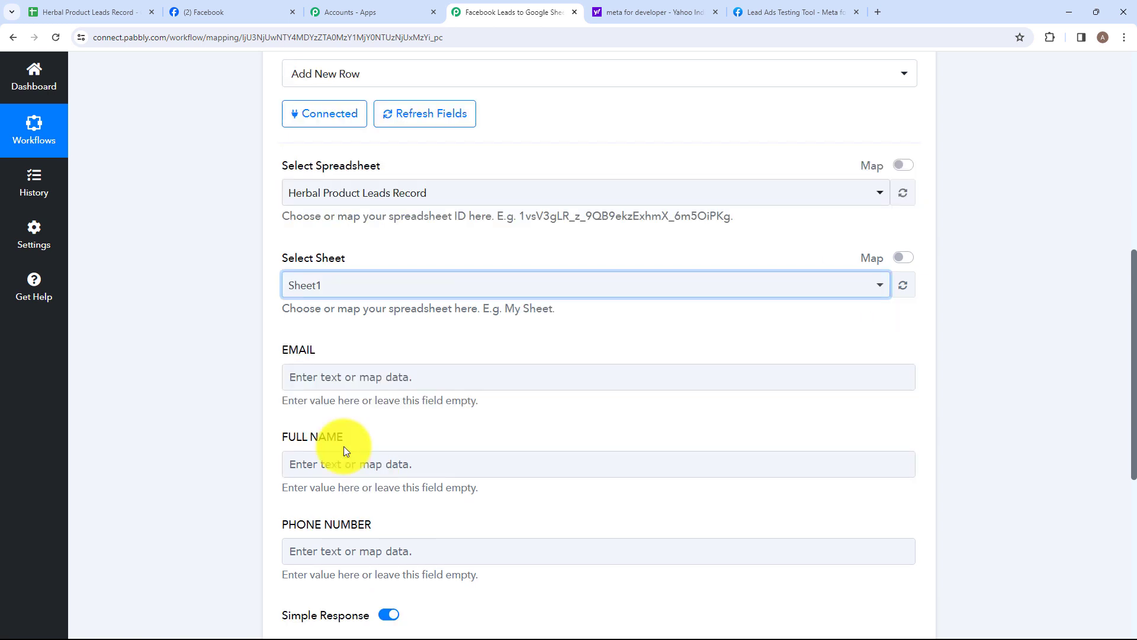
Map the EMAIL field to the Res4 Email value of the Facebook Lead Ads trigger.
left_click(333, 378)
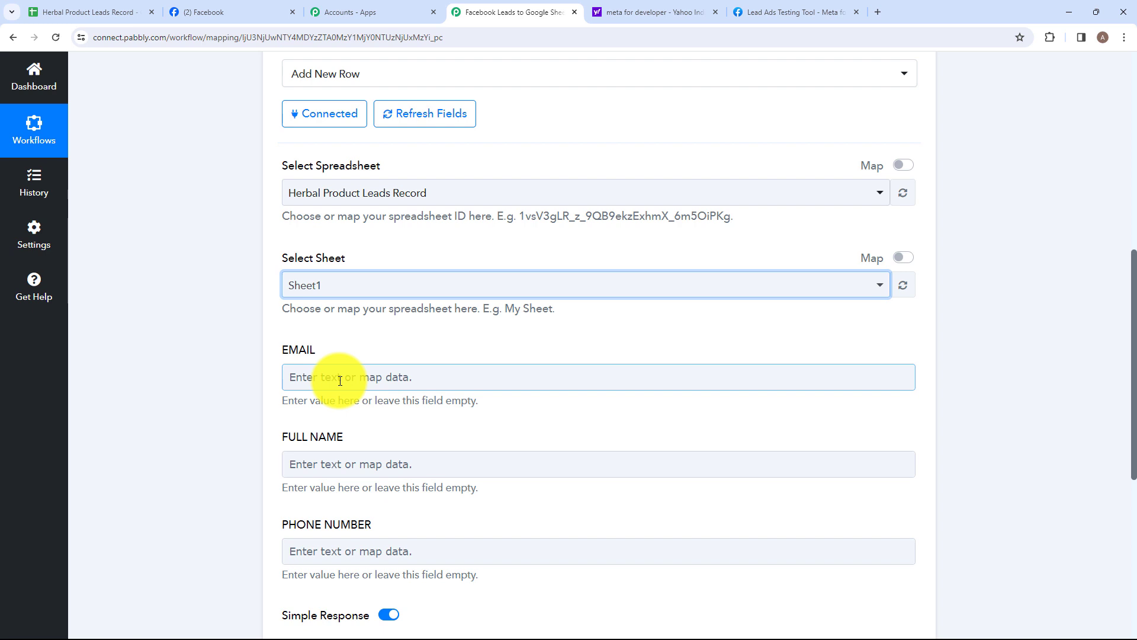
left_click(340, 381)
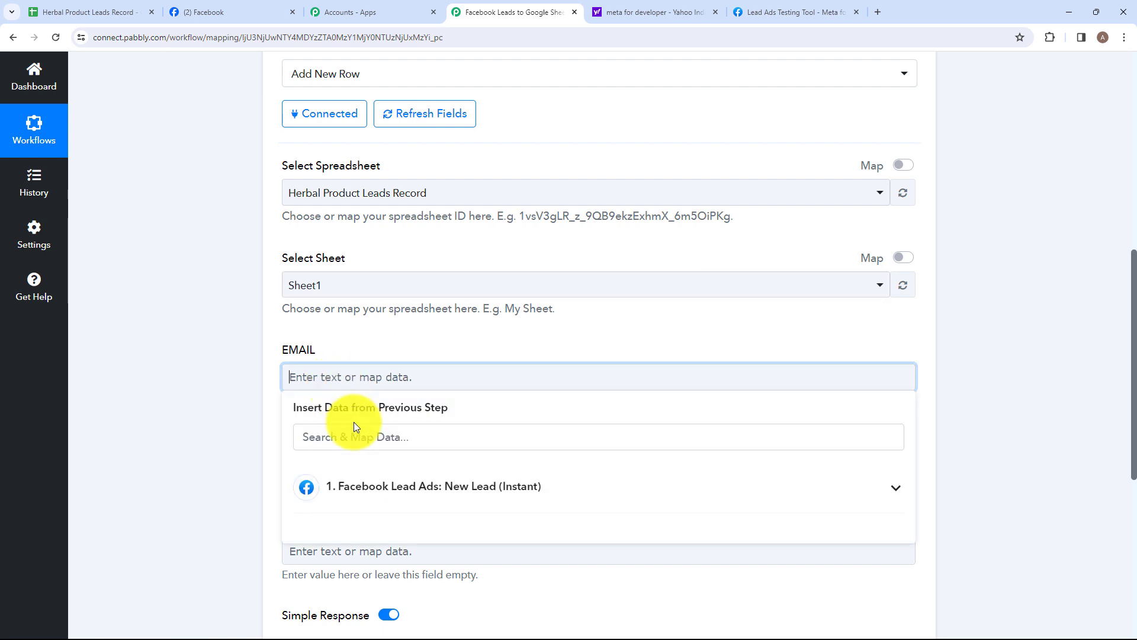
left_click(371, 494)
left_click(464, 529)
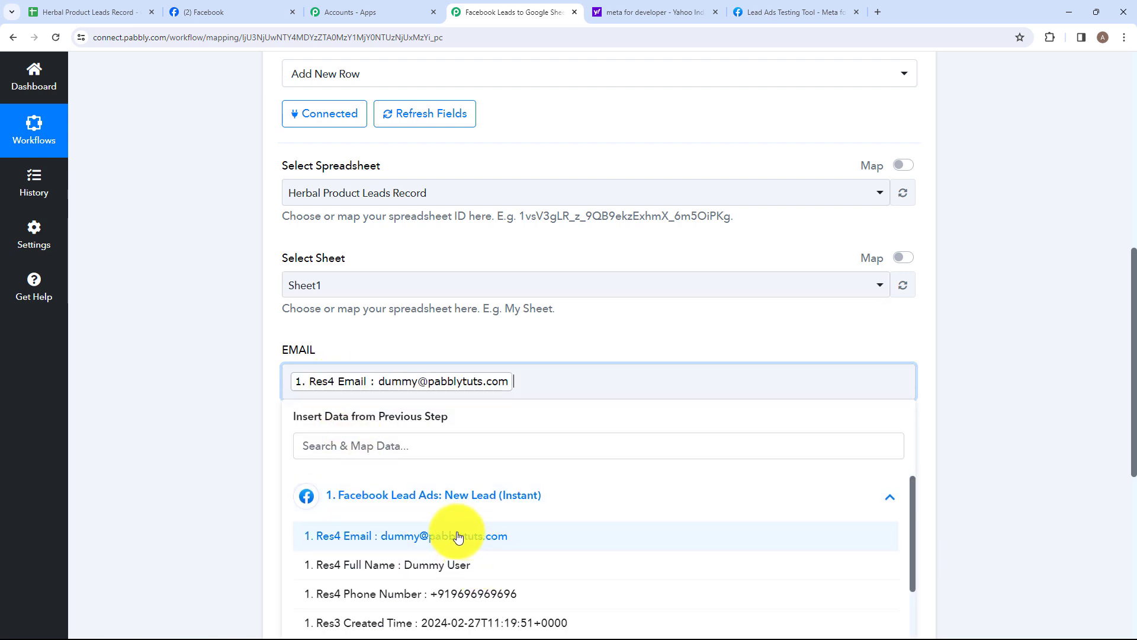
left_click(257, 481)
Map the FULL NAME and PHONE NUMBER fields to the trigger's Res4 Full Name and Res4 Phone Number values.
left_click(287, 473)
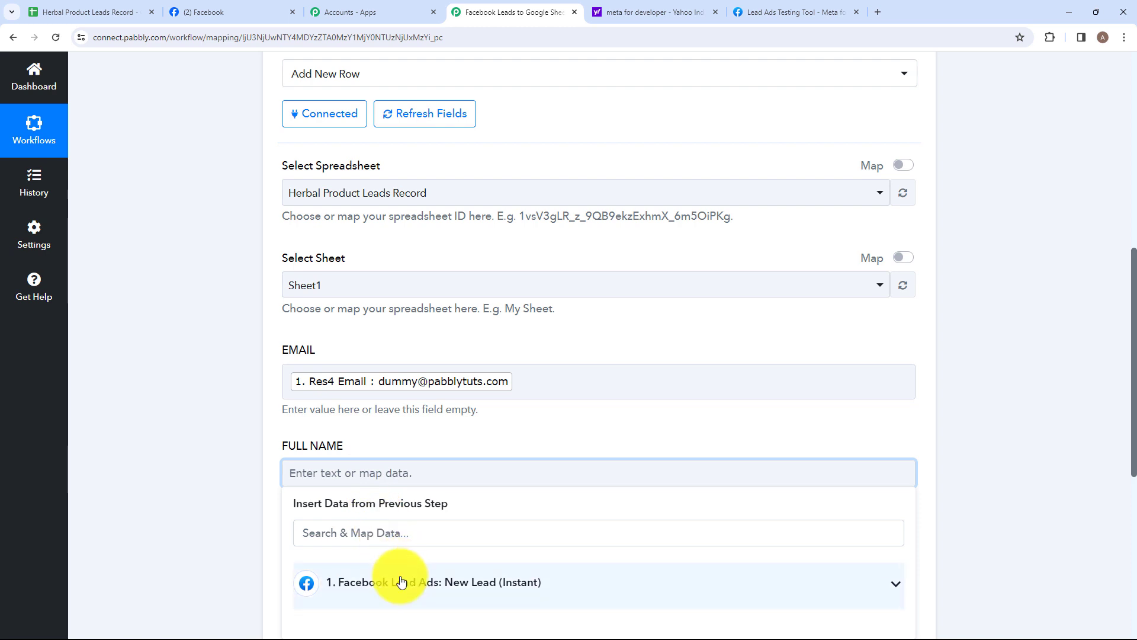
left_click(401, 582)
scroll(414, 609, "down", 2)
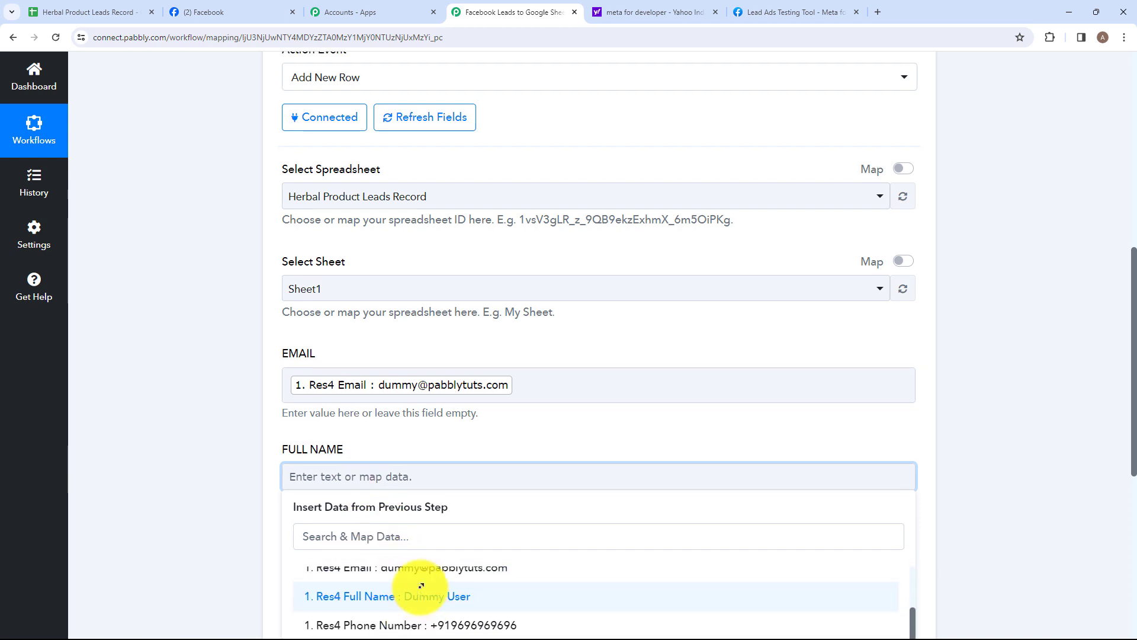
left_click(450, 596)
left_click(253, 565)
left_click(482, 578)
left_click(415, 610)
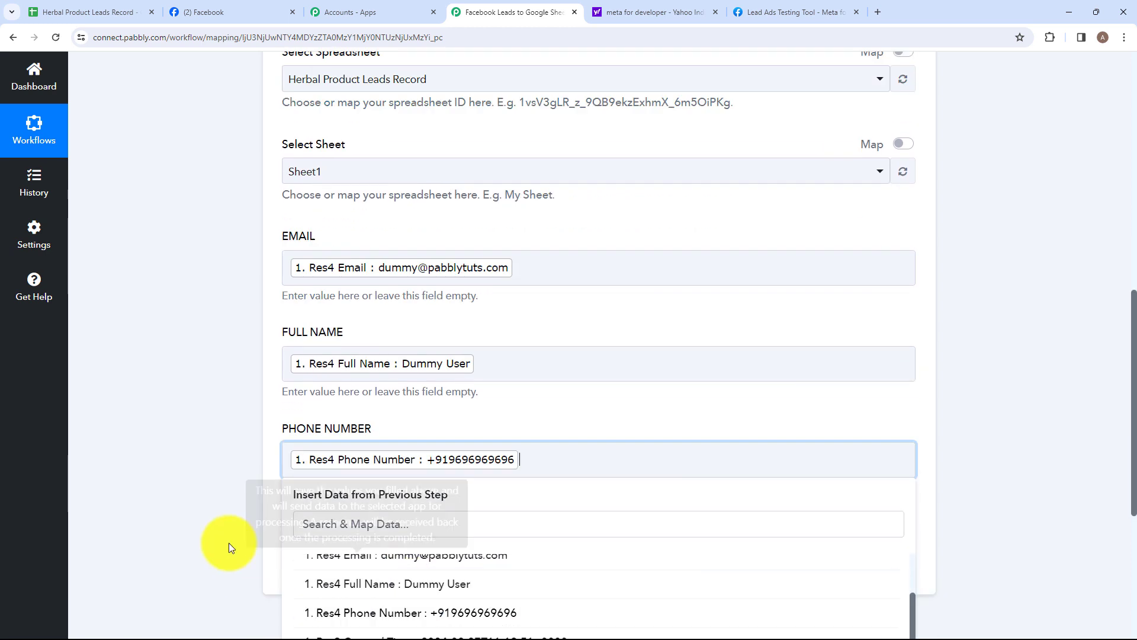
left_click(231, 546)
Save the Google Sheets action, send a test request, and check row 3 of the Herbal Product Leads Record spreadsheet.
left_click(382, 573)
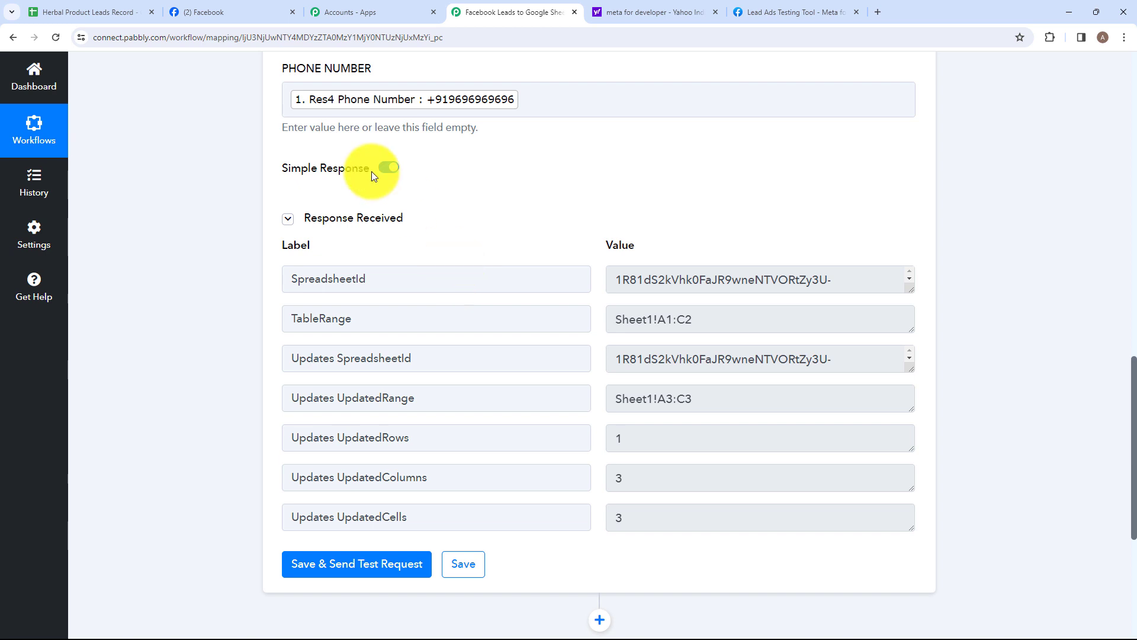
left_click(89, 12)
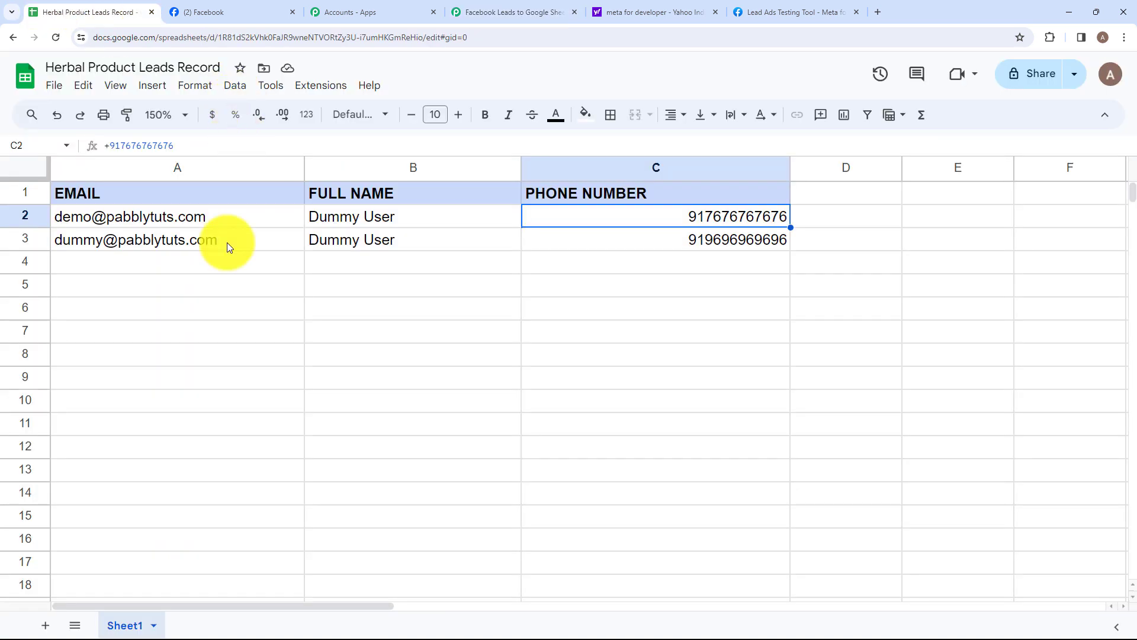
left_click(363, 261)
left_click(425, 239)
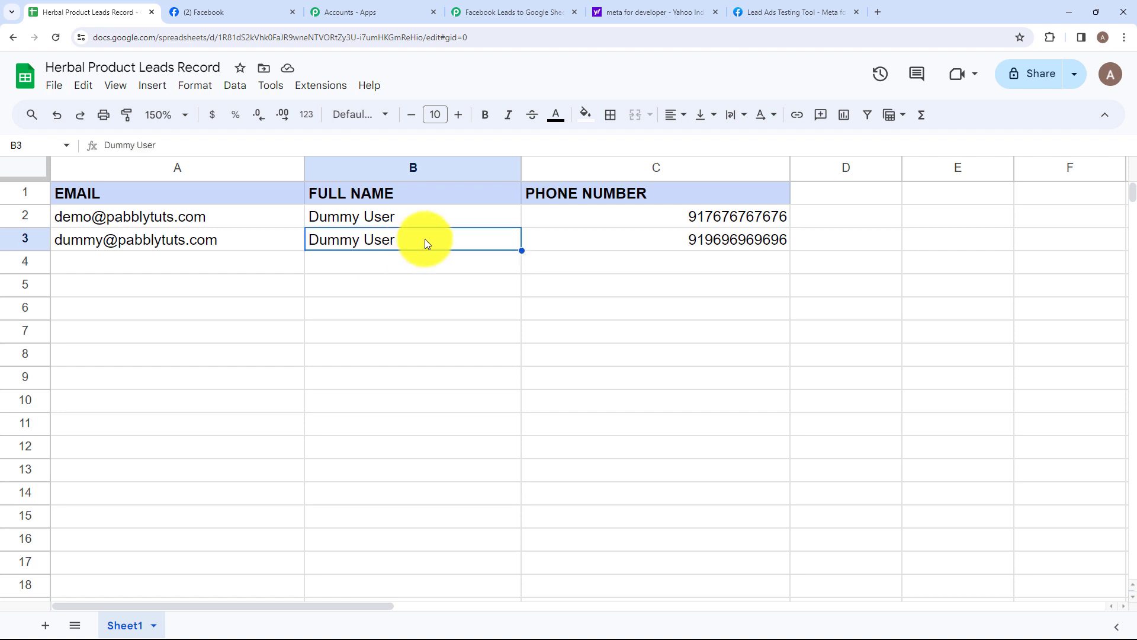
Check the full name and phone number cells of the new lead in row 3 of the spreadsheet.
left_click(557, 239)
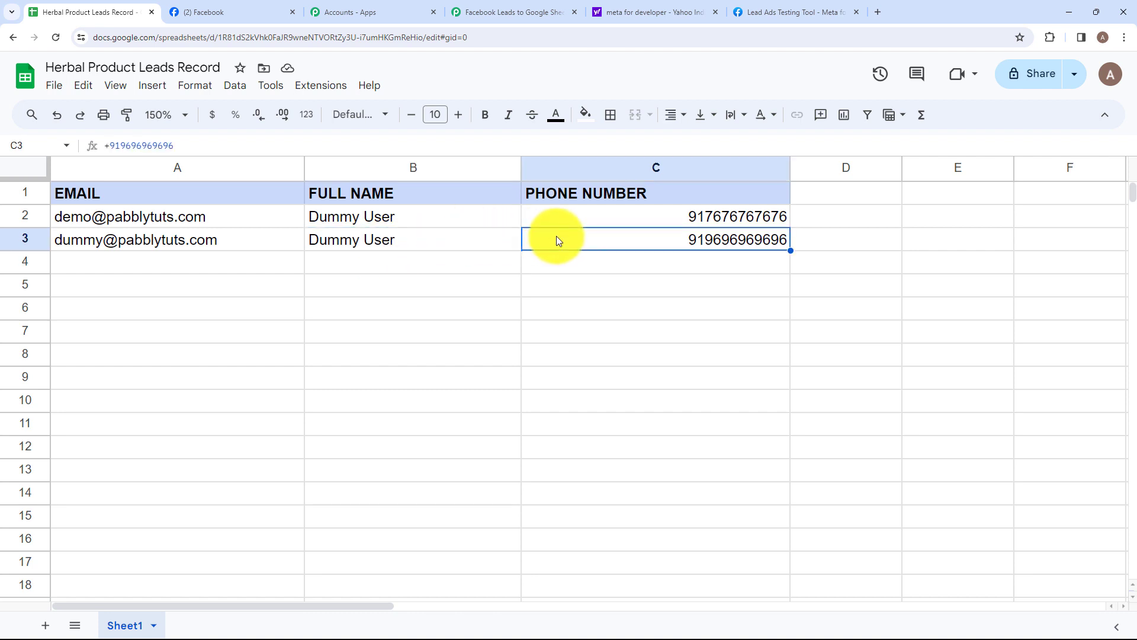
left_click(468, 236)
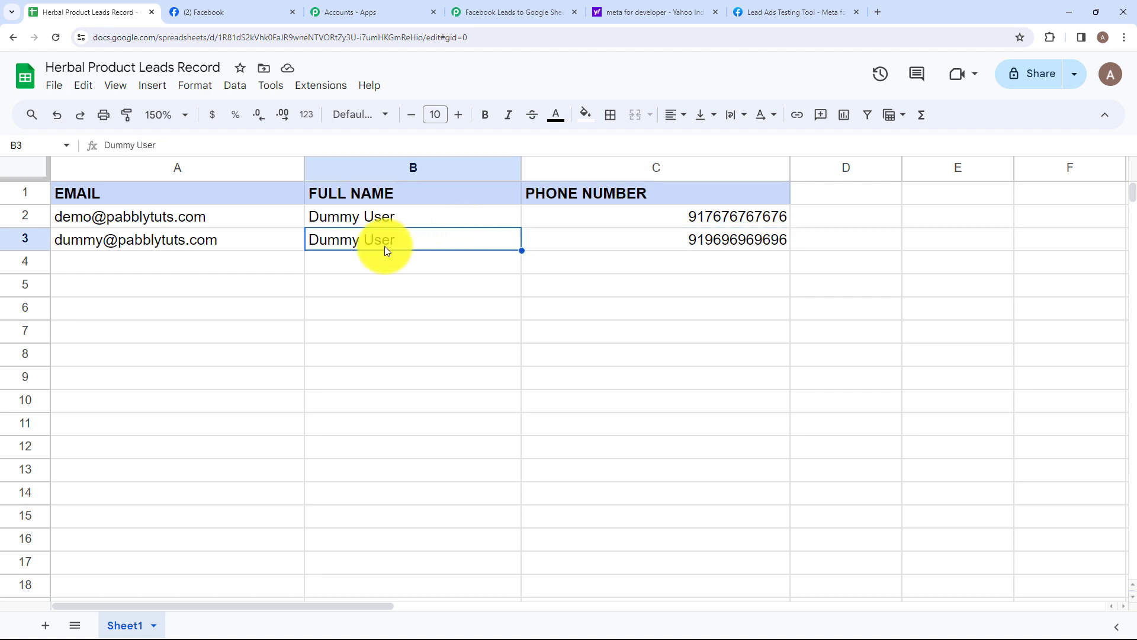
left_click(567, 242)
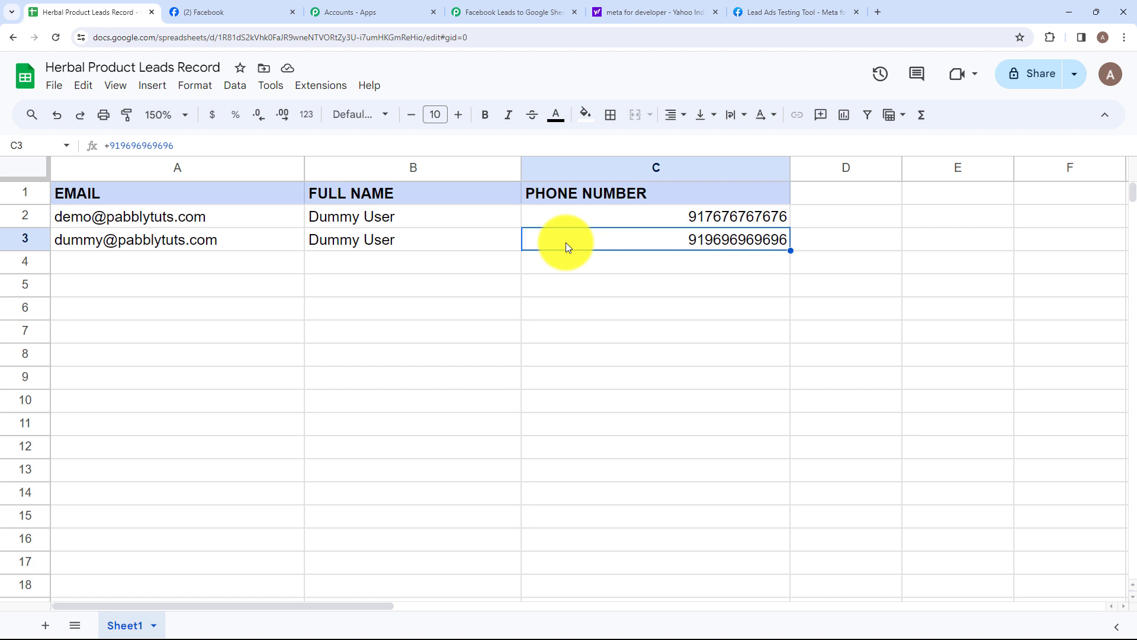
Switch back to the Pabbly Connect workflow, collapse the Google Sheets action, and review the overview of the trigger and action.
left_click(514, 12)
left_click(538, 311)
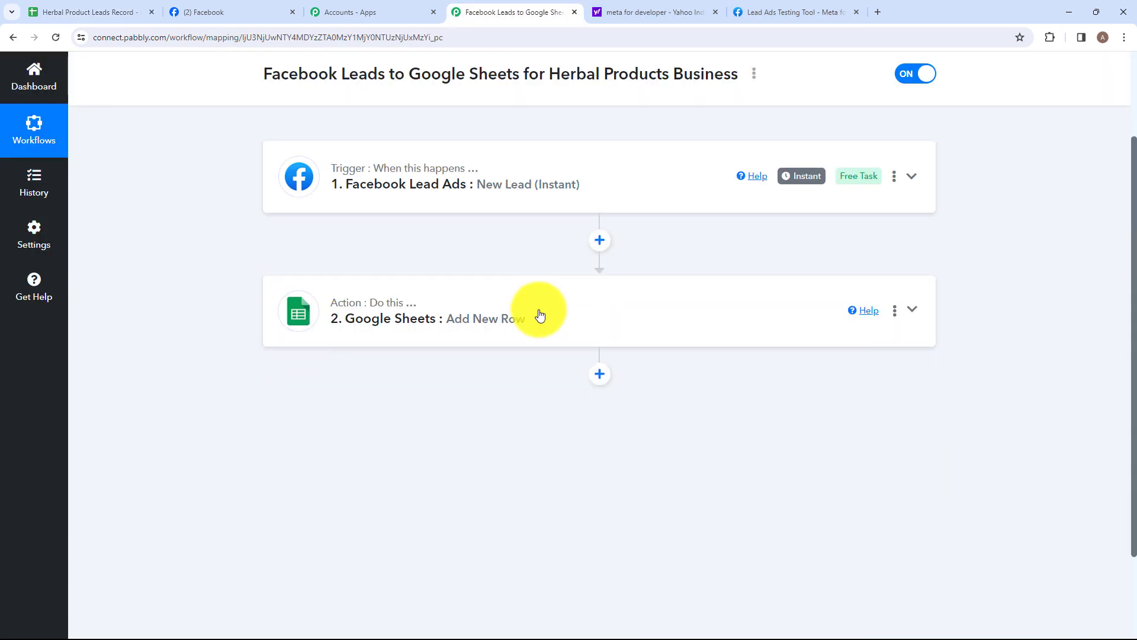
scroll(539, 314, "up", 2)
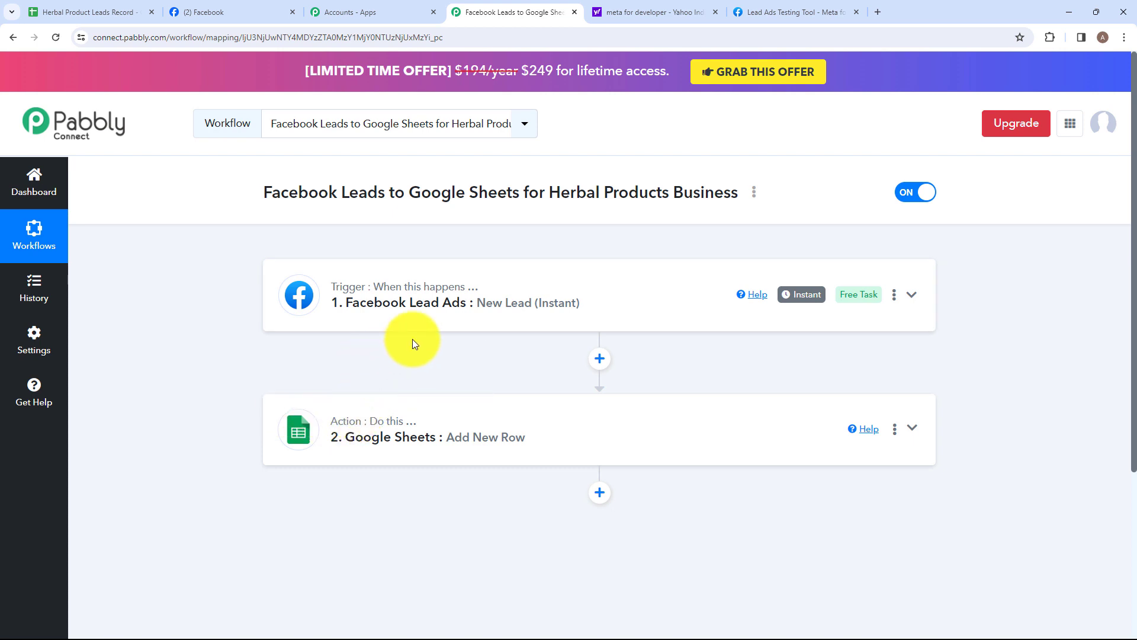
mouse_move(350, 295)
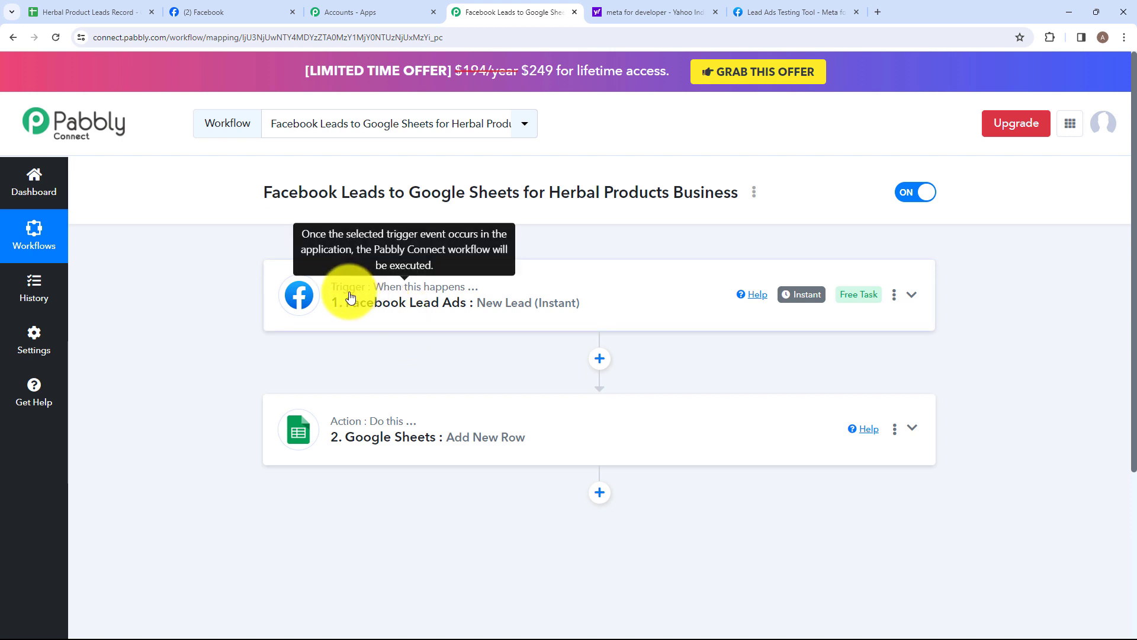